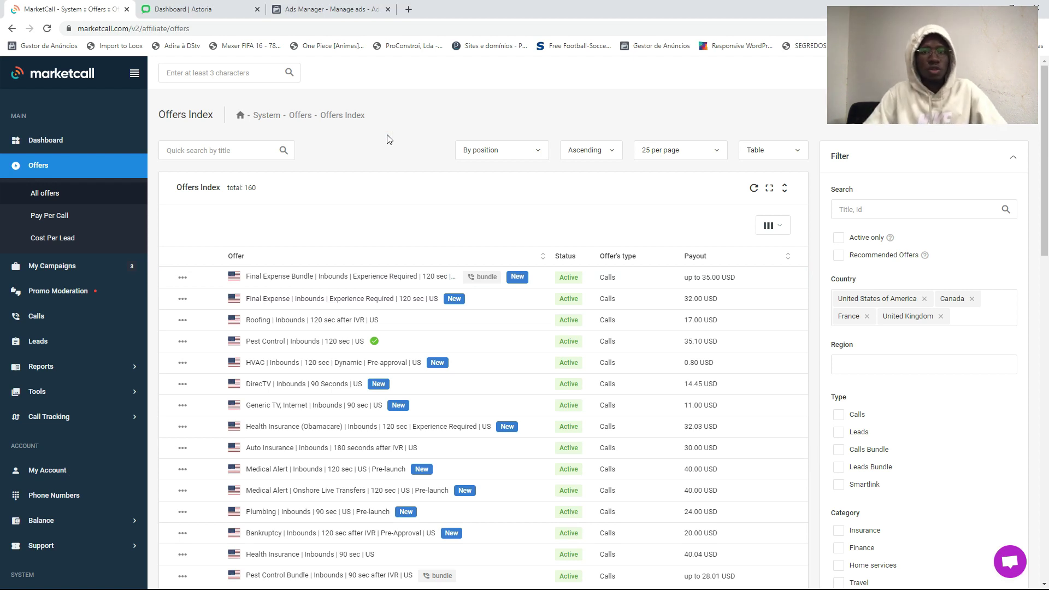
# - Browse the offers list and open the "Pest Control Bundle | Inbounds | 90 sec after IVR | US" offer
pyautogui.scroll(-1, 432, 377)
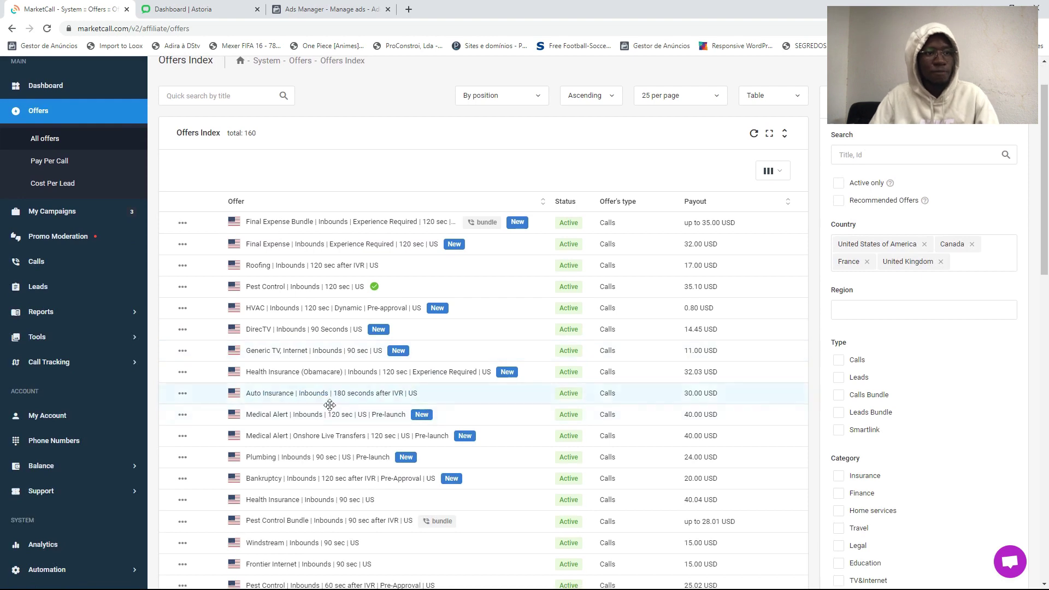
pyautogui.scroll(-2, 329, 405)
pyautogui.scroll(-1, 371, 436)
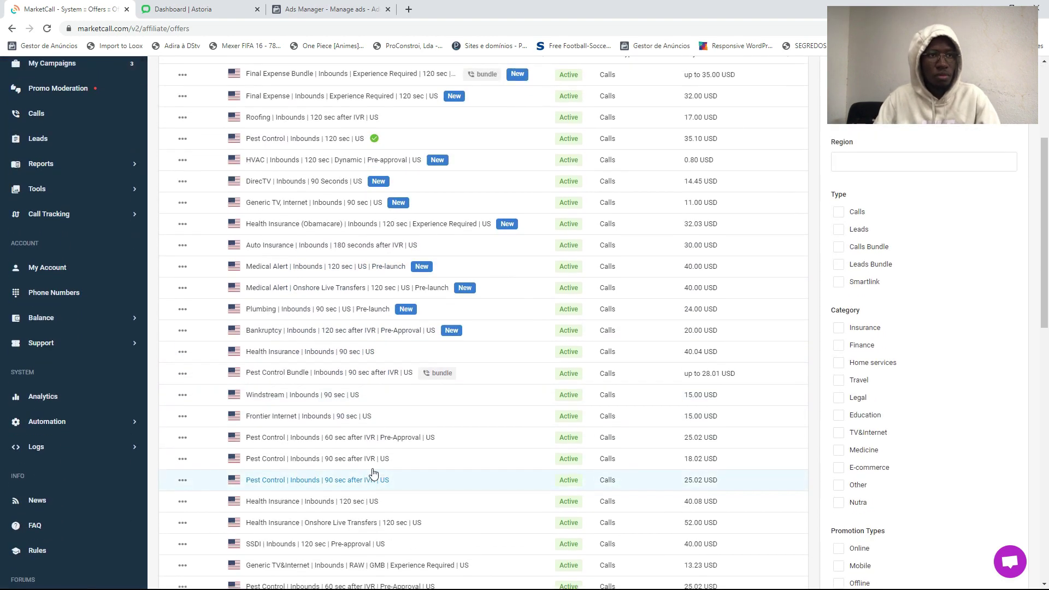
pyautogui.scroll(3, 373, 473)
pyautogui.scroll(-1, 330, 429)
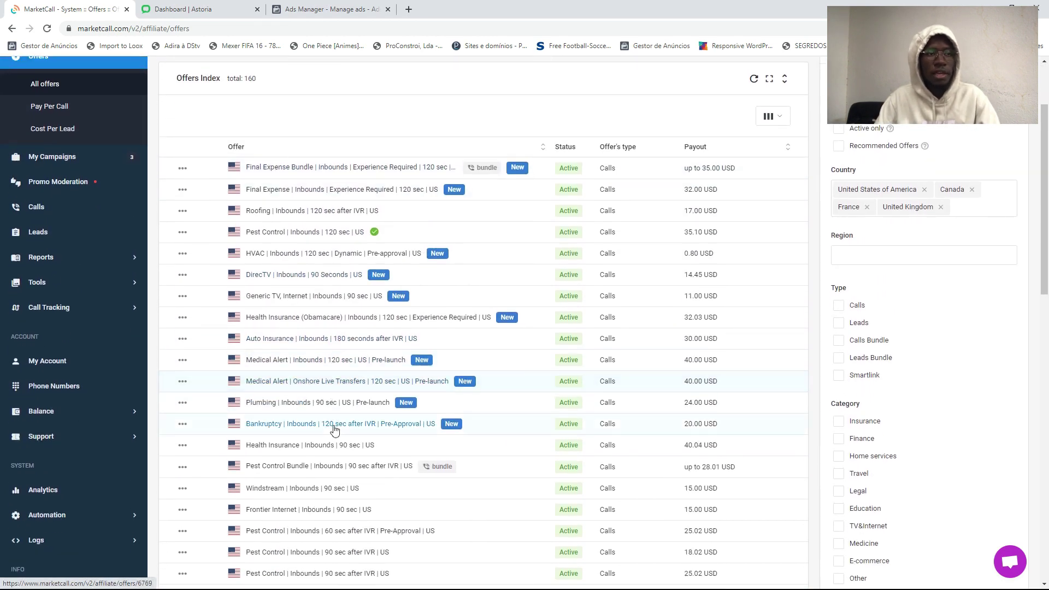
pyautogui.scroll(-1, 339, 426)
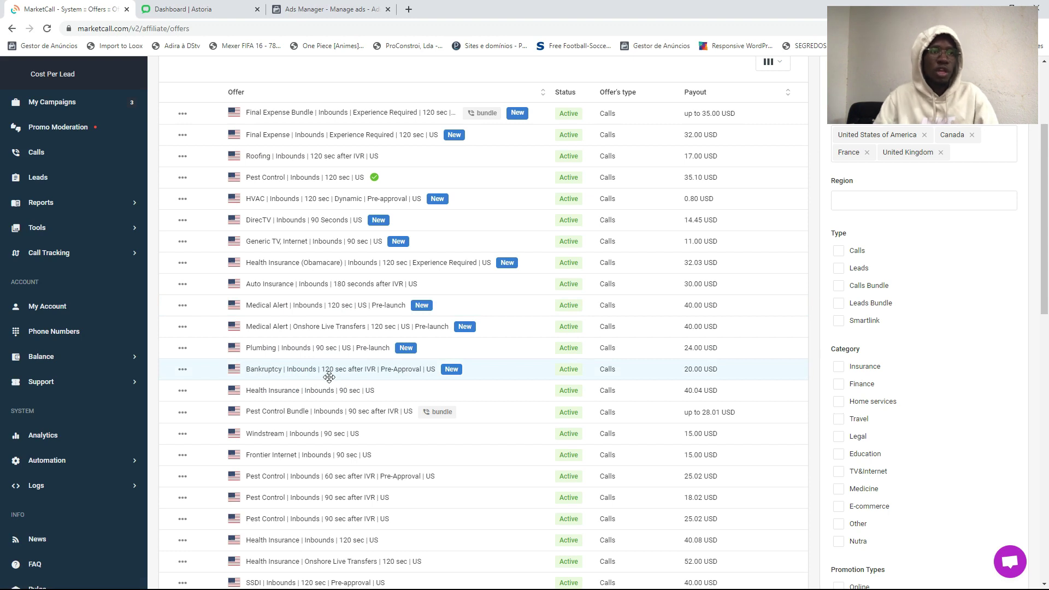
pyautogui.scroll(-1, 329, 377)
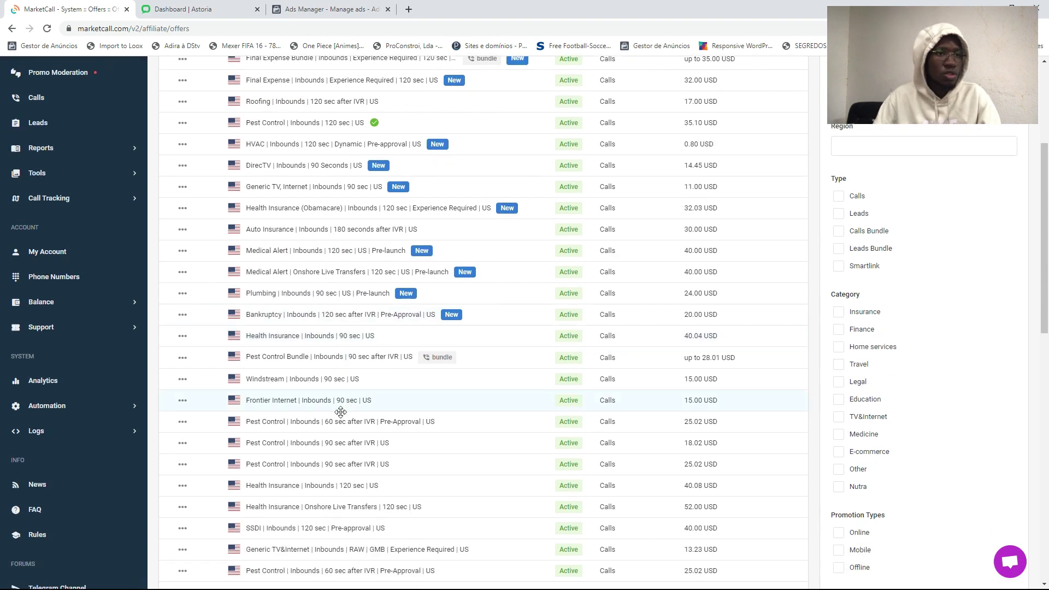
pyautogui.click(320, 358)
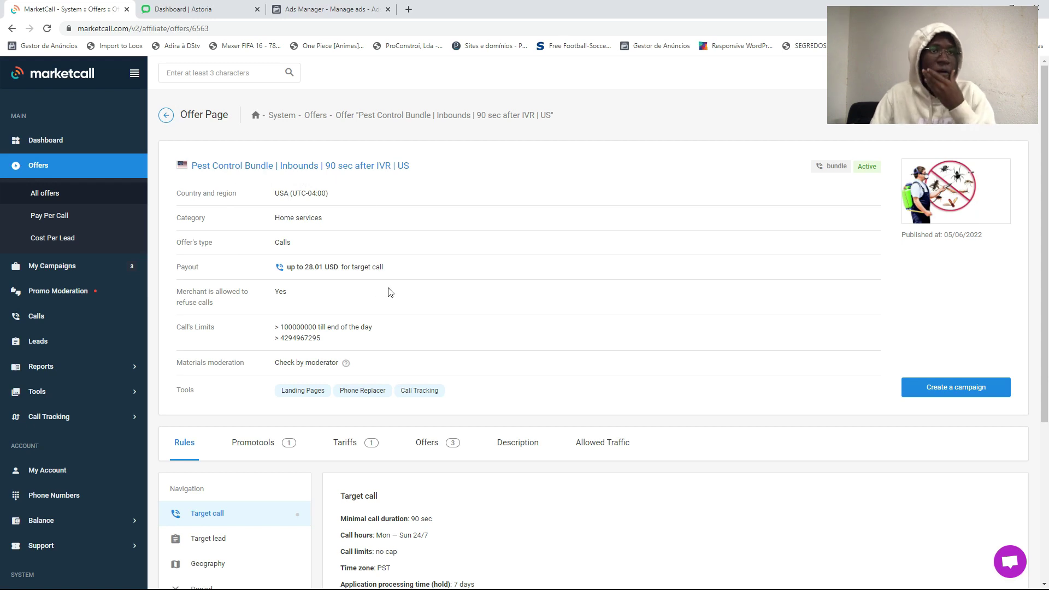
# - Start a new campaign for this offer, naming it "Pest Control" and keeping its type as Calls
pyautogui.click(929, 389)
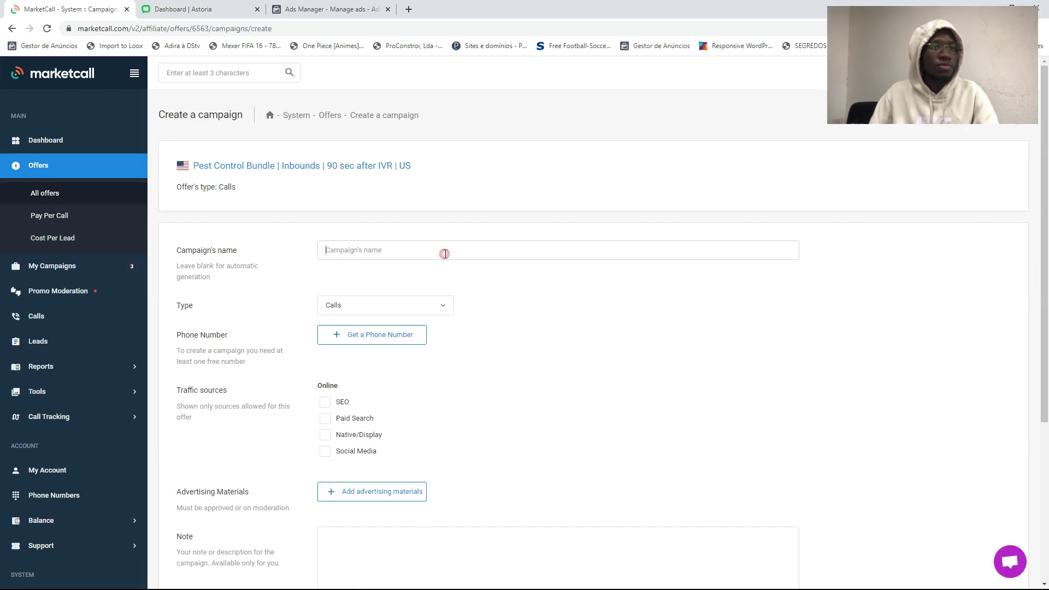
pyautogui.click(407, 252)
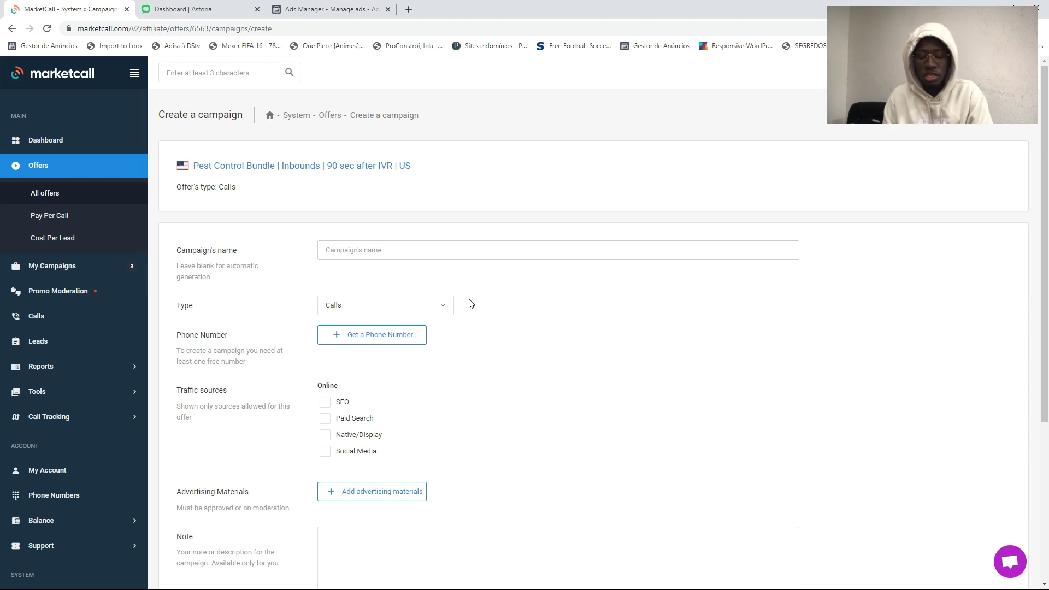
pyautogui.write('Pest ')
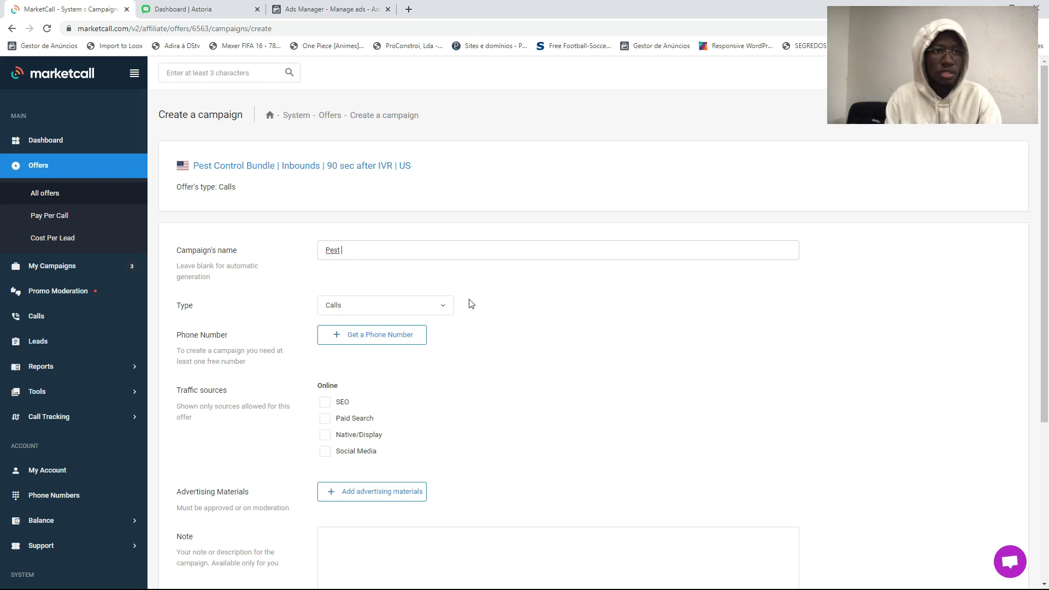
pyautogui.write('Control')
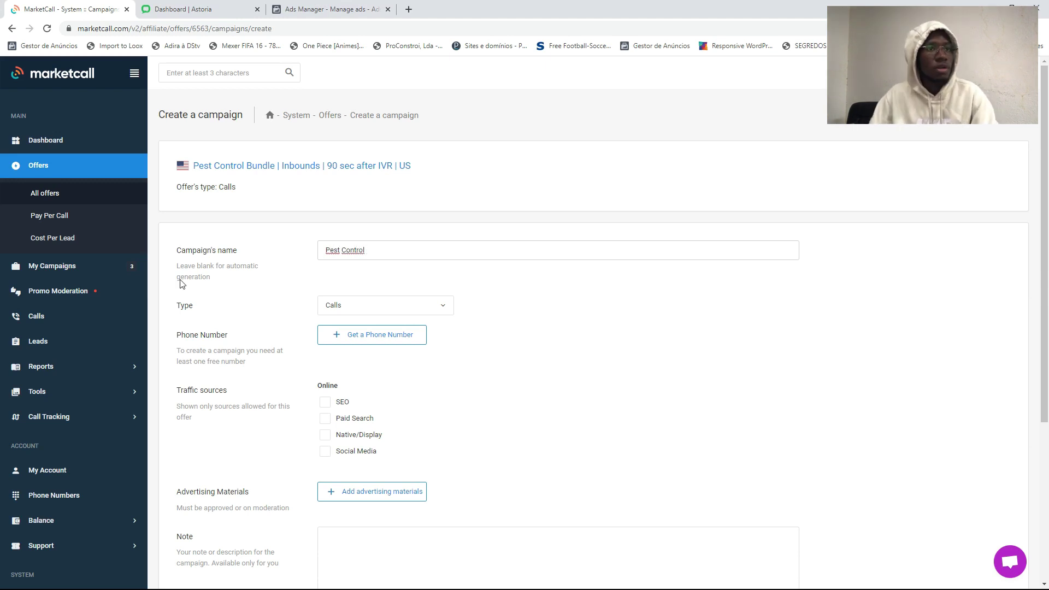
pyautogui.click(360, 304)
pyautogui.click(362, 300)
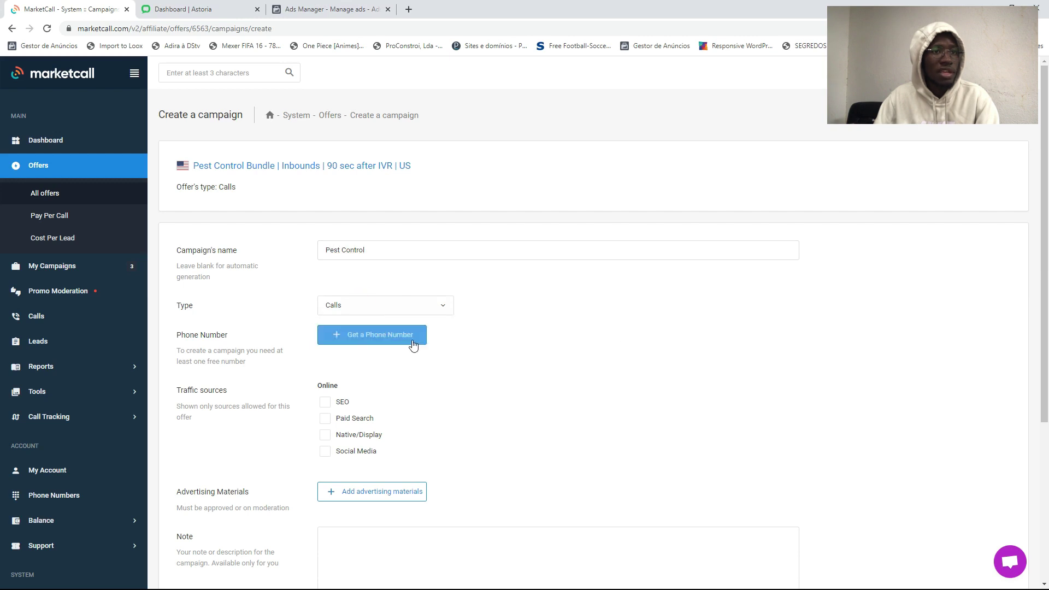
# - Rent a United States phone number with area code 1 844 (Free) for the campaign
pyautogui.click(365, 339)
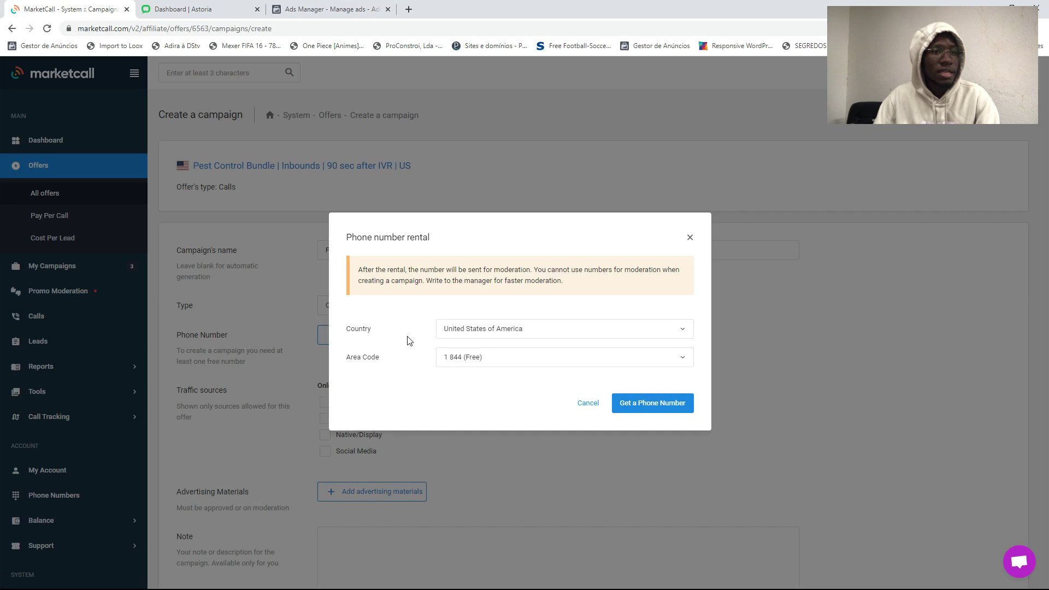
pyautogui.click(477, 358)
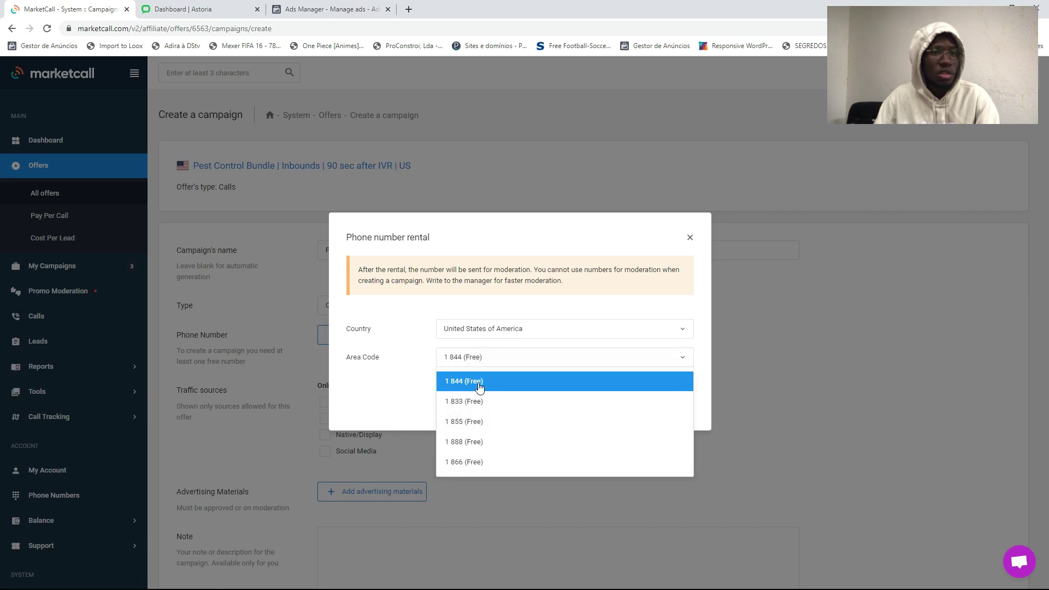
pyautogui.click(460, 386)
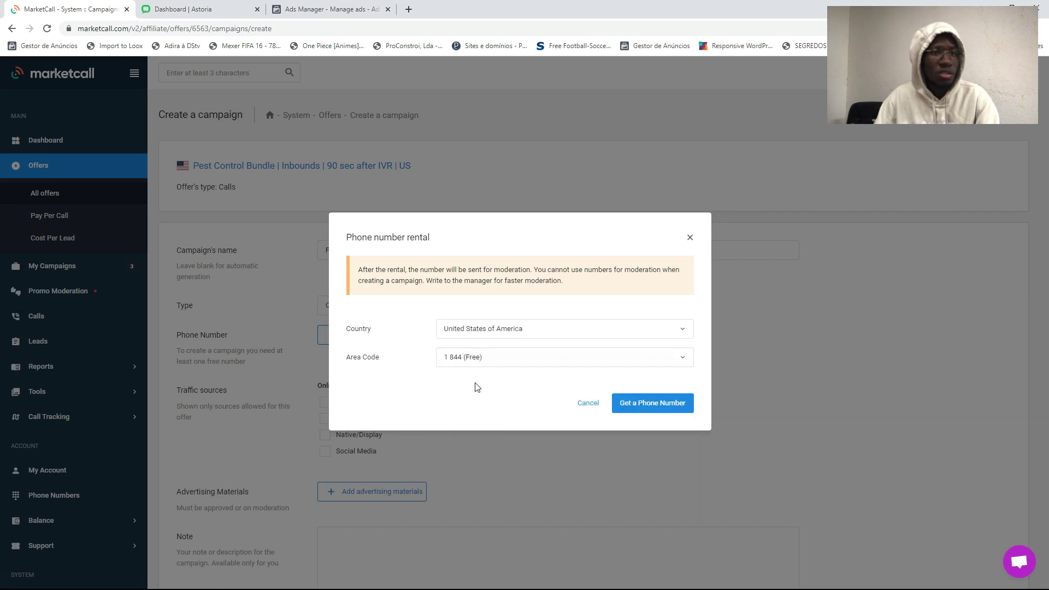
pyautogui.click(633, 407)
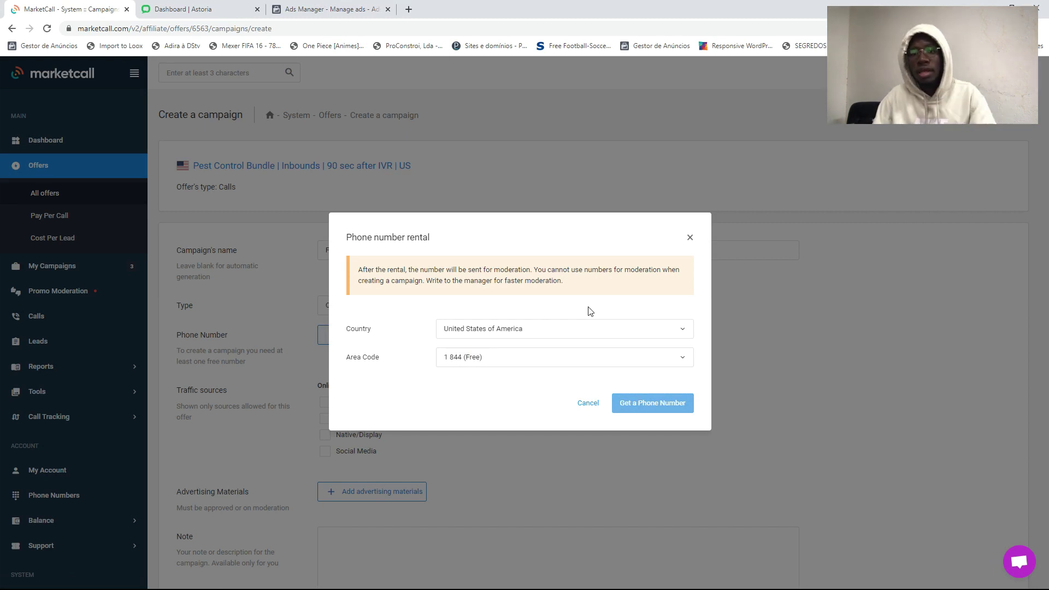
pyautogui.press('Escape')
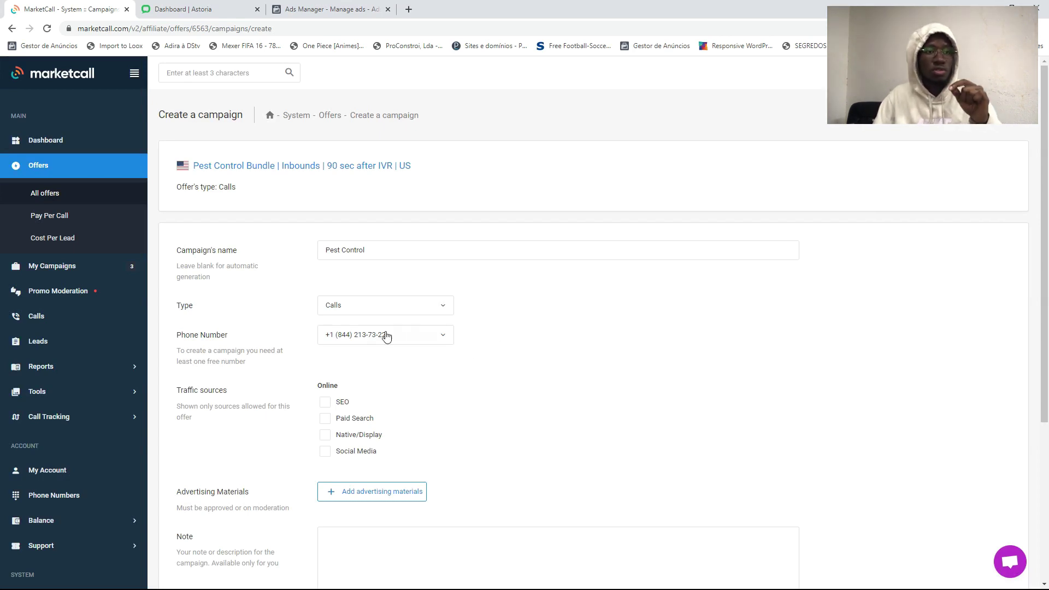
# - Choose Social Media as the campaign's traffic source
pyautogui.scroll(-1, 387, 378)
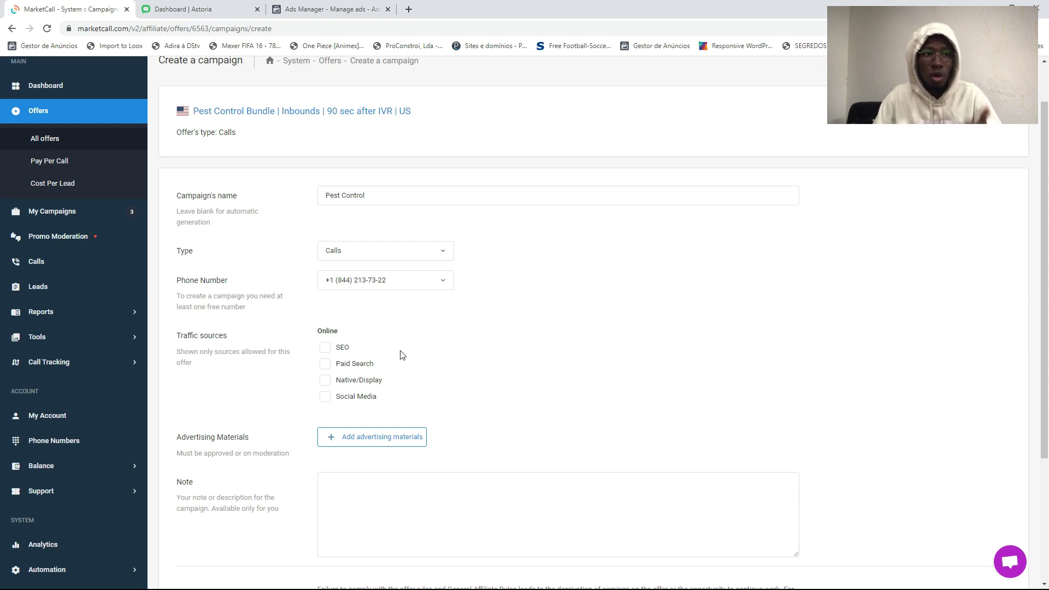
pyautogui.click(325, 397)
pyautogui.scroll(-2, 438, 365)
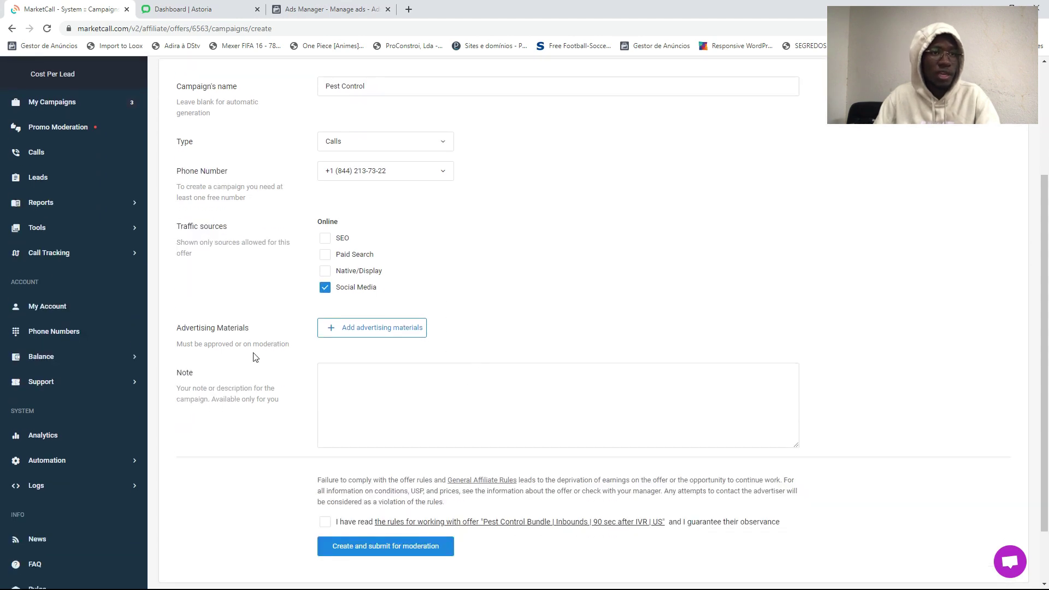
pyautogui.click(371, 334)
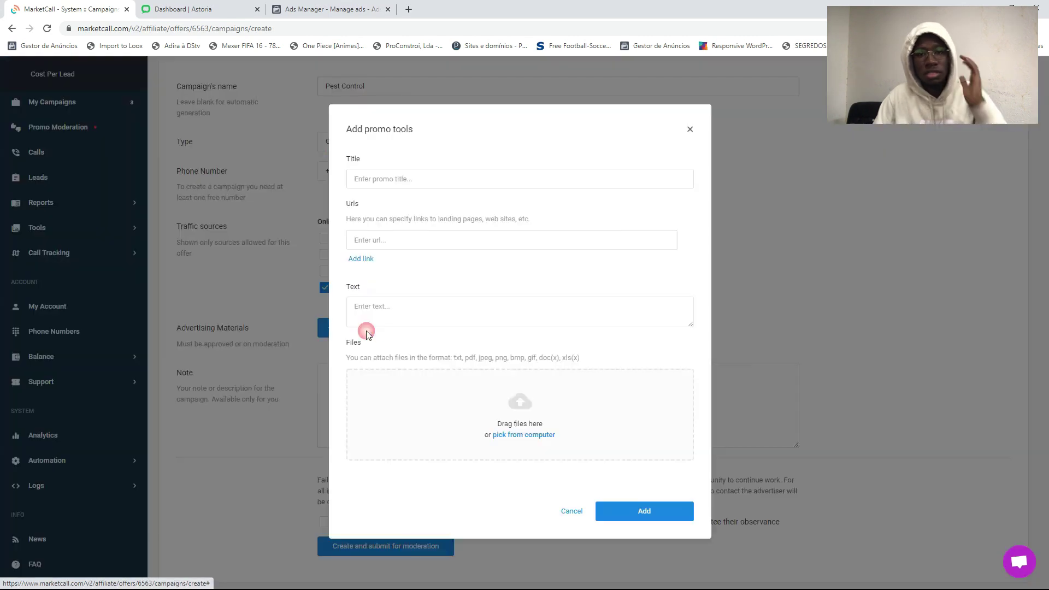
pyautogui.click(398, 182)
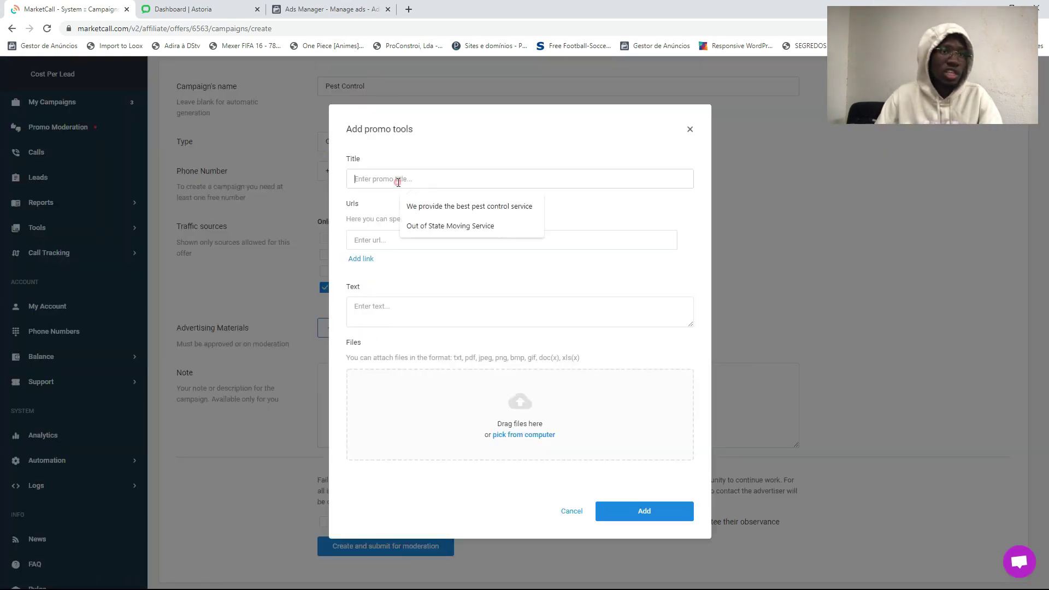
pyautogui.click(440, 206)
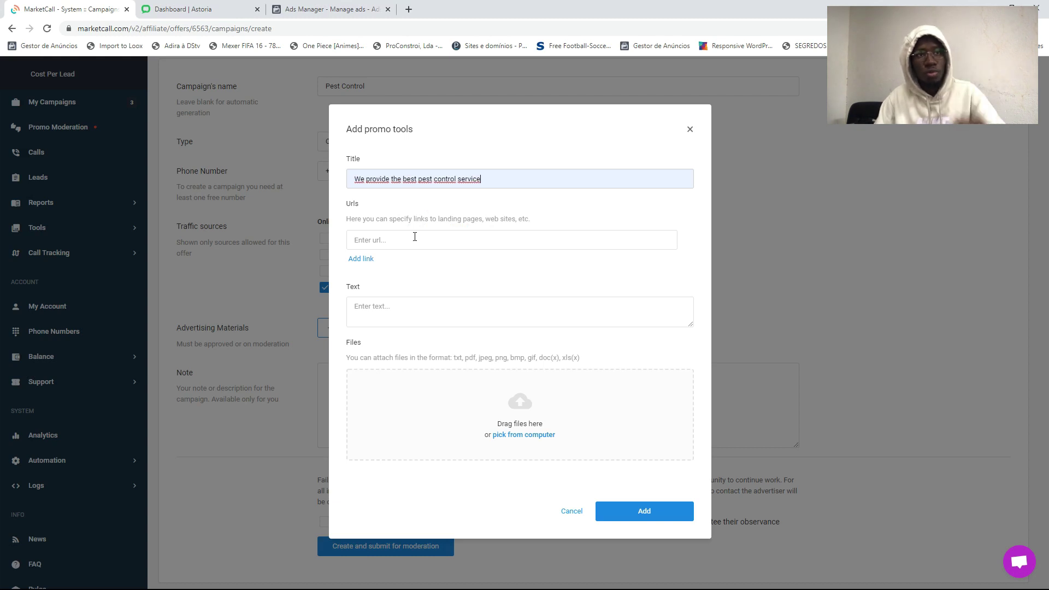
pyautogui.click(415, 236)
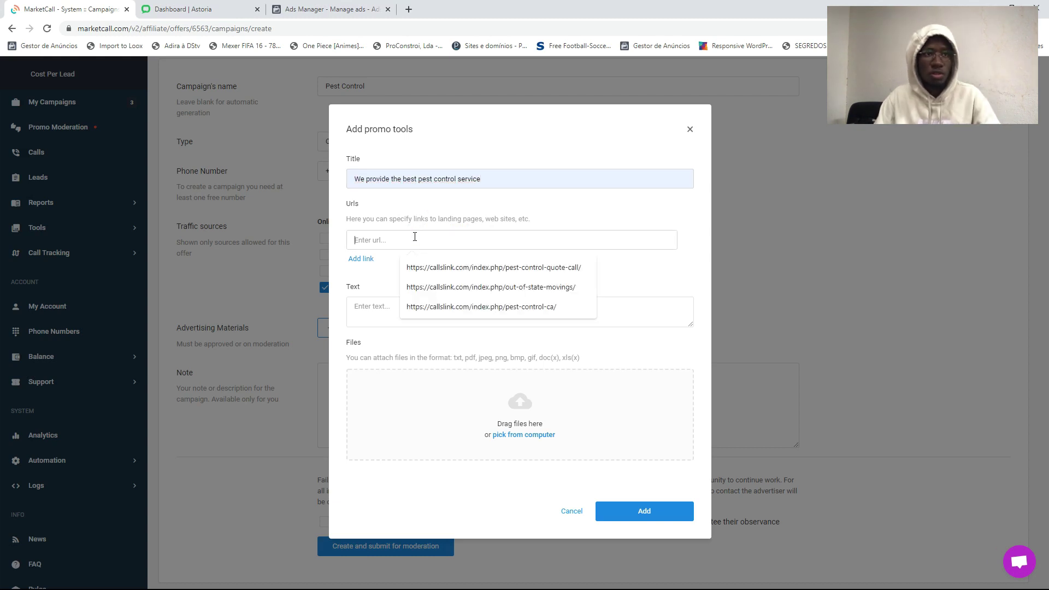
pyautogui.click(540, 309)
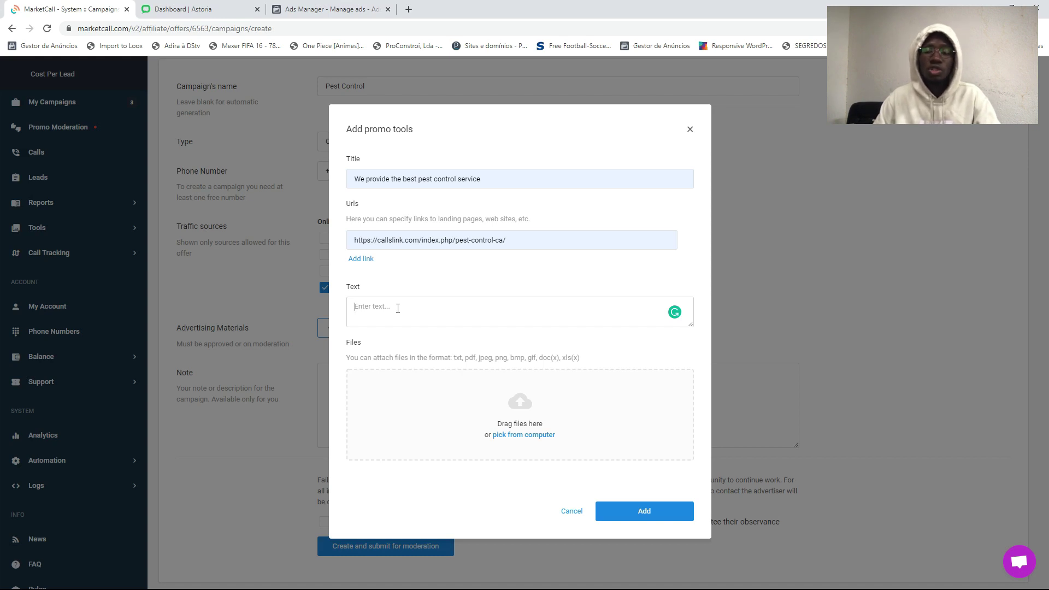
# - Copy the New Traffic Ad's primary text from Facebook Ads Manager, leaving out the phone line, and return to the MarketCall promo form
pyautogui.click(336, 9)
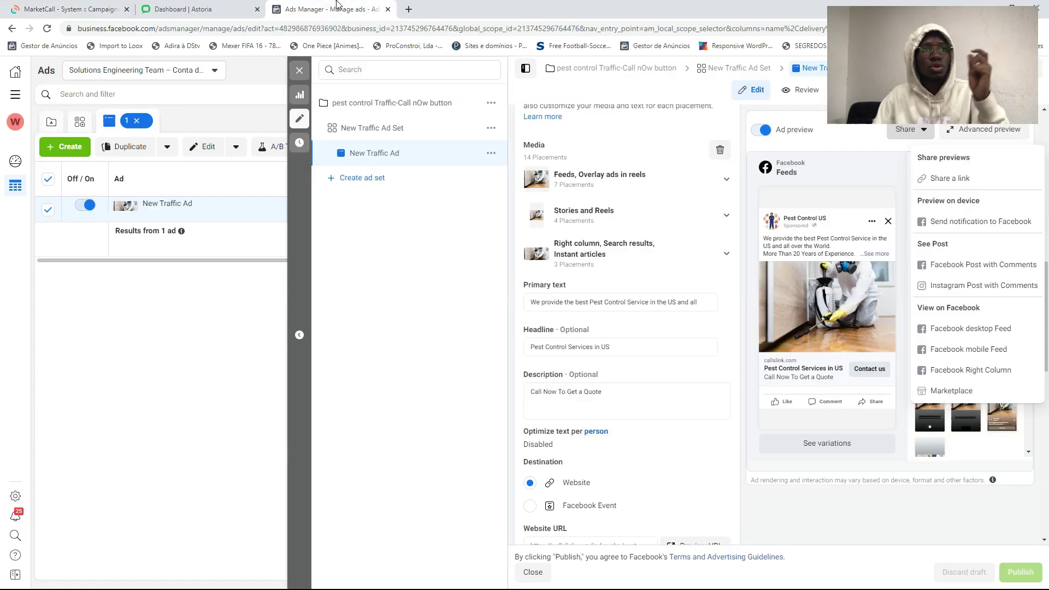
pyautogui.scroll(10, 697, 365)
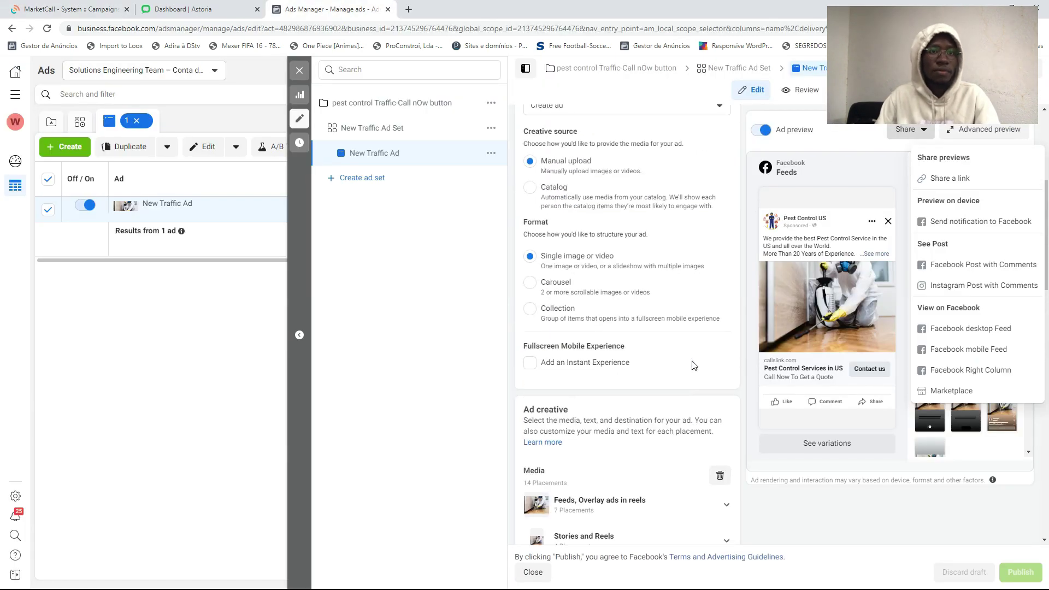
pyautogui.scroll(-10, 664, 336)
pyautogui.scroll(-1, 659, 328)
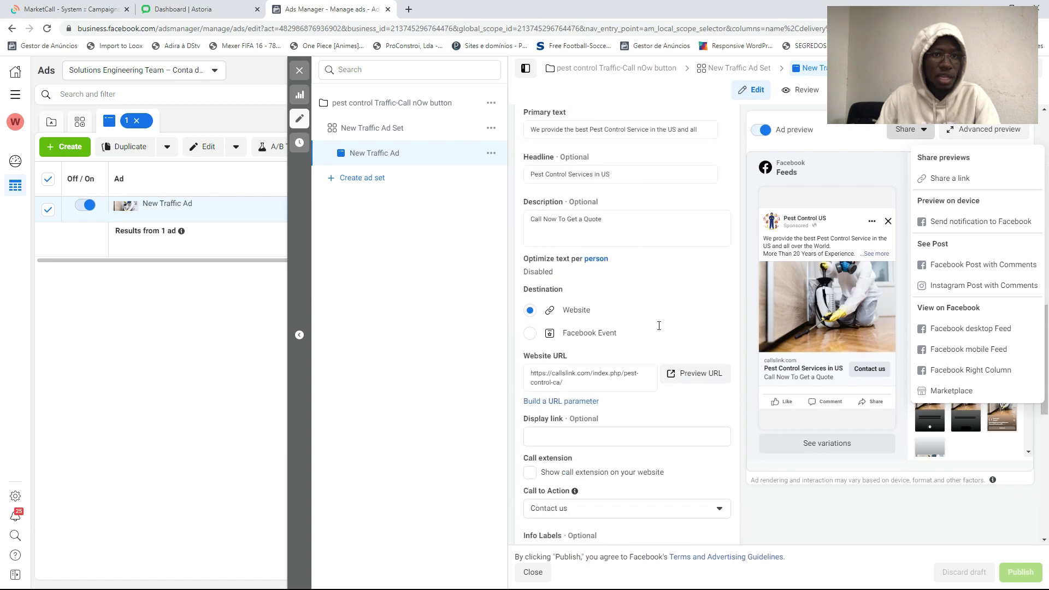
pyautogui.click(571, 183)
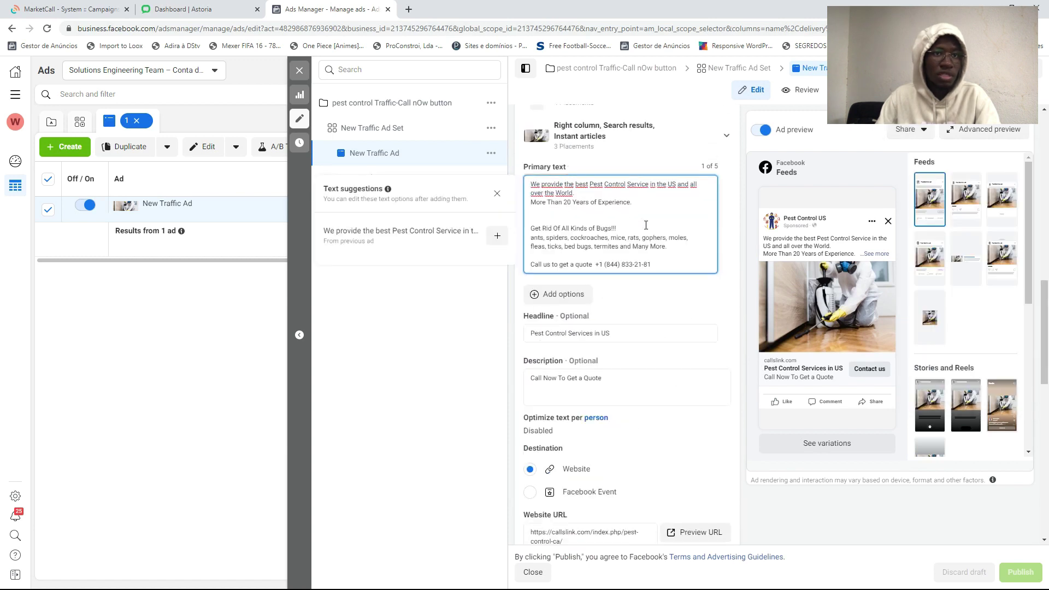
pyautogui.moveTo(667, 247); pyautogui.dragTo(531, 180)
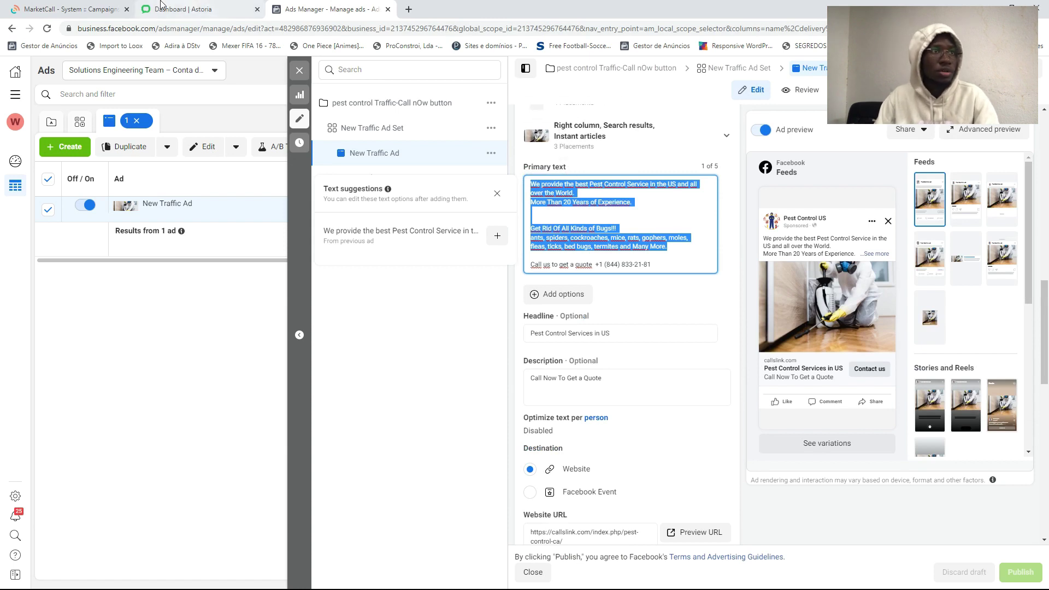
pyautogui.click(52, 8)
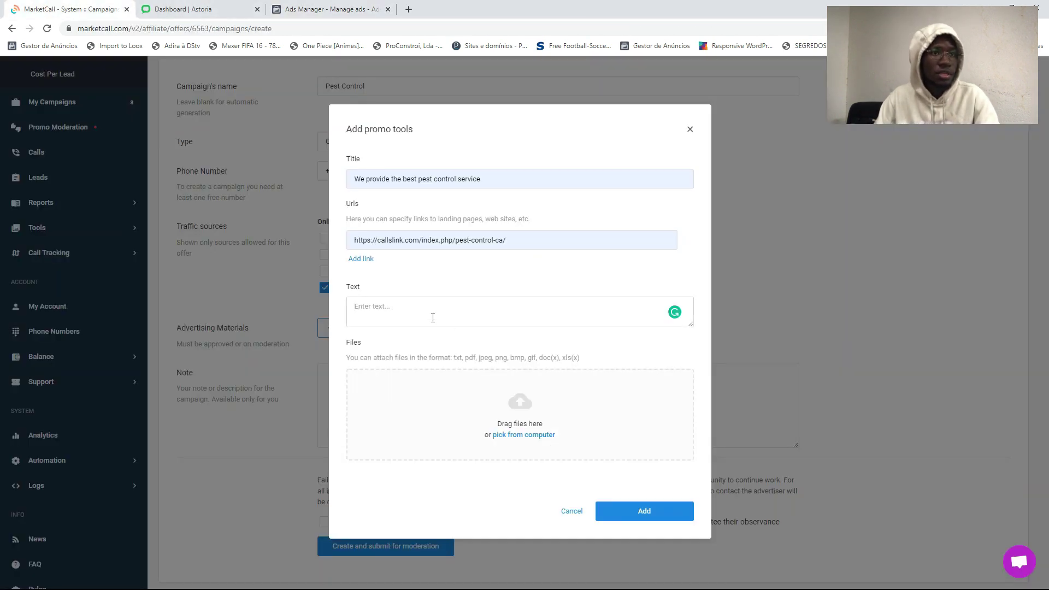
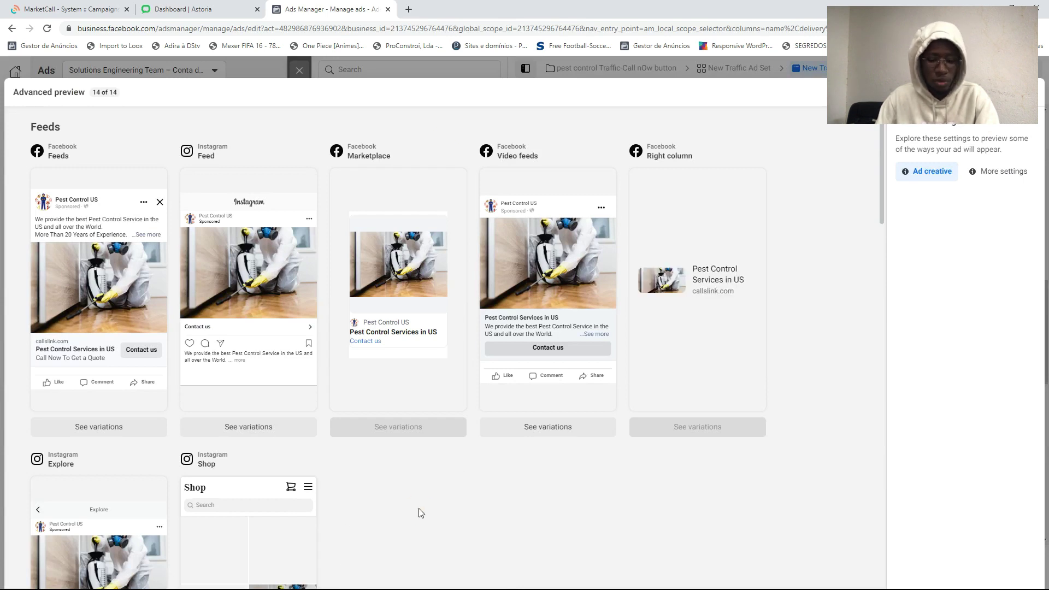
# - Snip the Feeds previews in the ad's advanced preview and save the capture as PNG "ad prev" in the Saved Pictures folder
pyautogui.hotkey('alt', 'Tab')
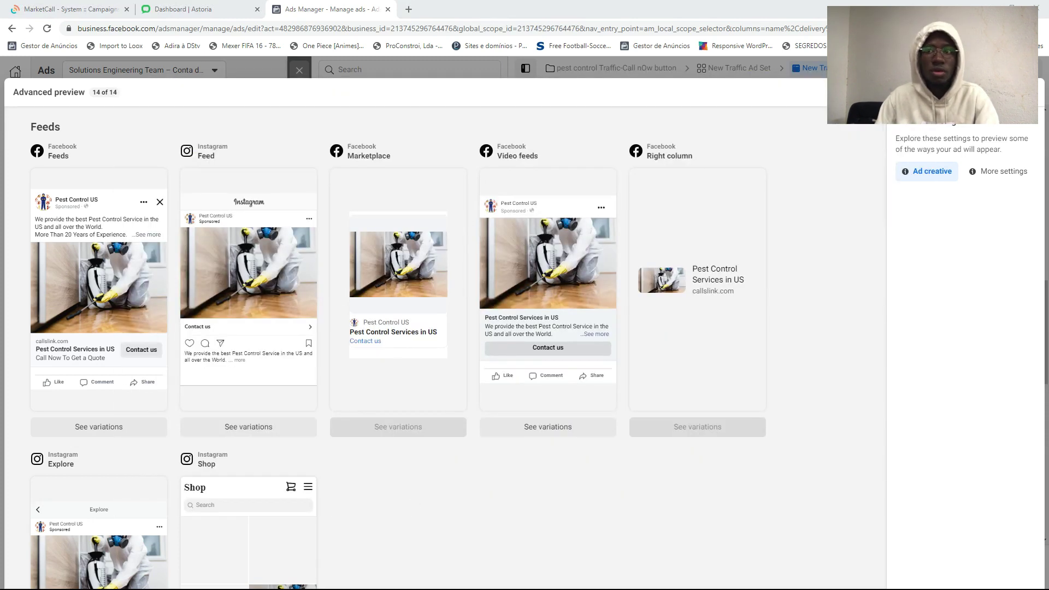
pyautogui.press('super+shift+s')
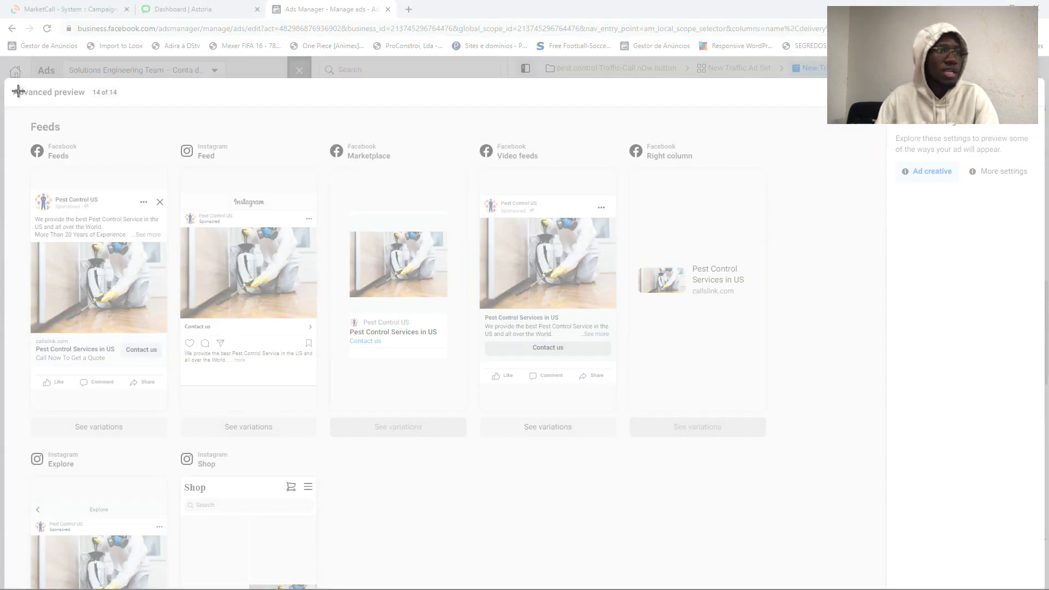
pyautogui.moveTo(13, 86); pyautogui.dragTo(810, 576)
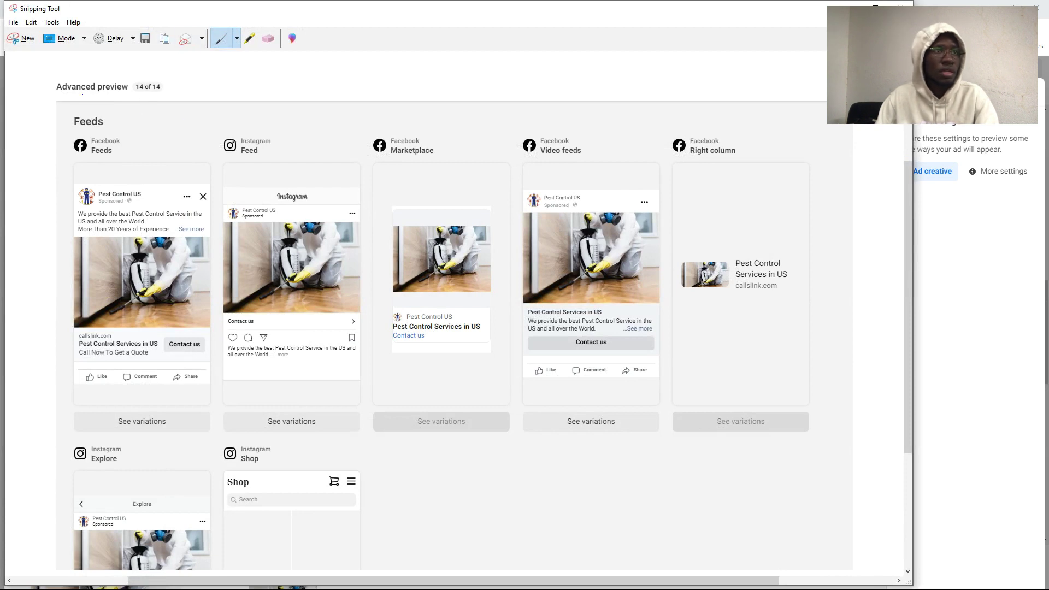
pyautogui.click(150, 42)
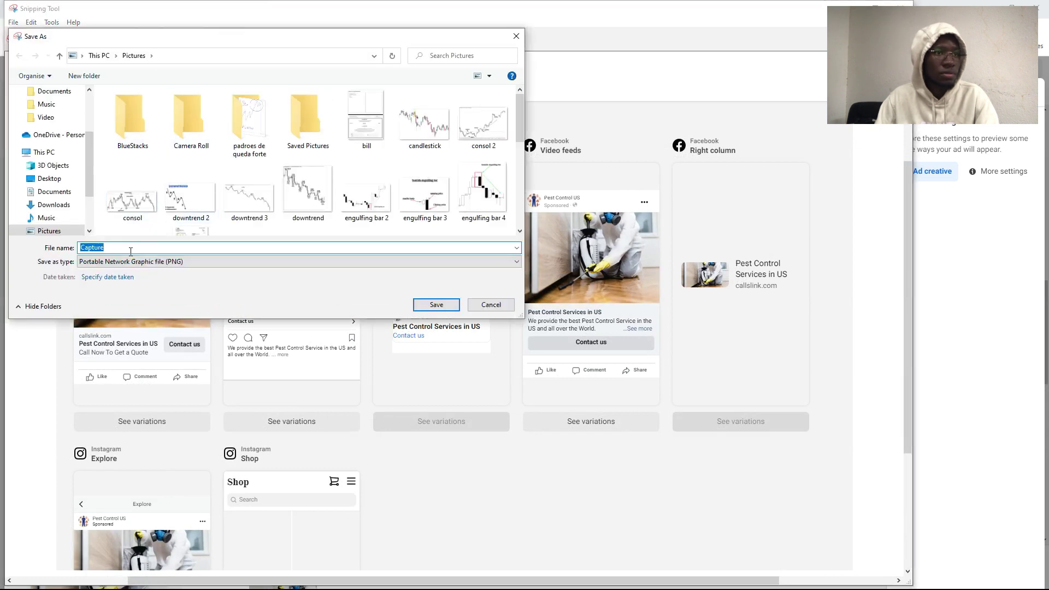
pyautogui.write('ad prev')
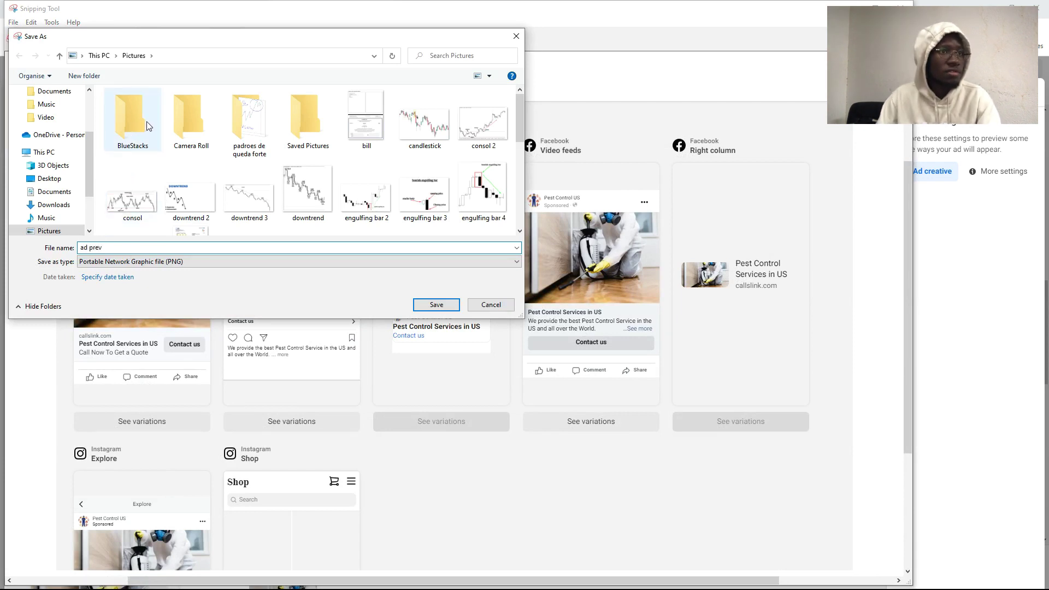
pyautogui.click(331, 138)
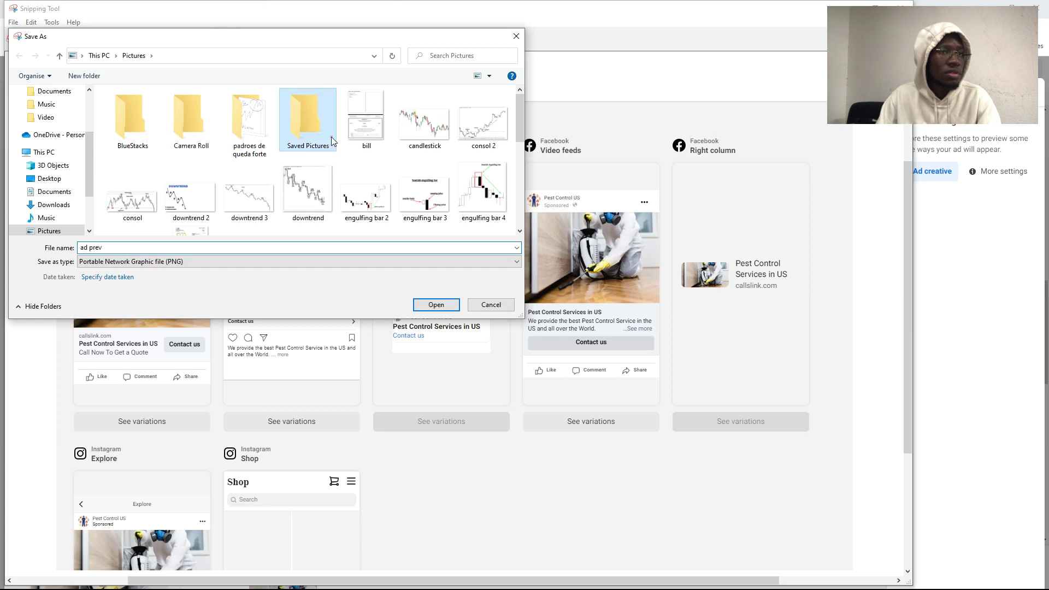
pyautogui.doubleClick(331, 137)
pyautogui.click(431, 305)
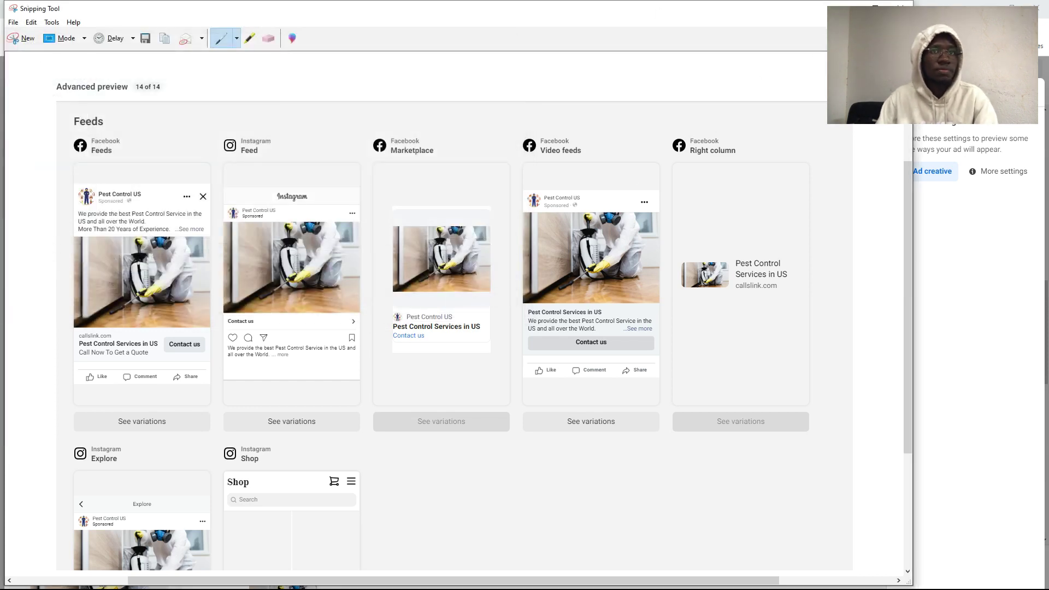
# - Return to Ads Manager, copy a shareable link to the ad preview, and close the advanced preview
pyautogui.hotkey('alt', 'Tab')
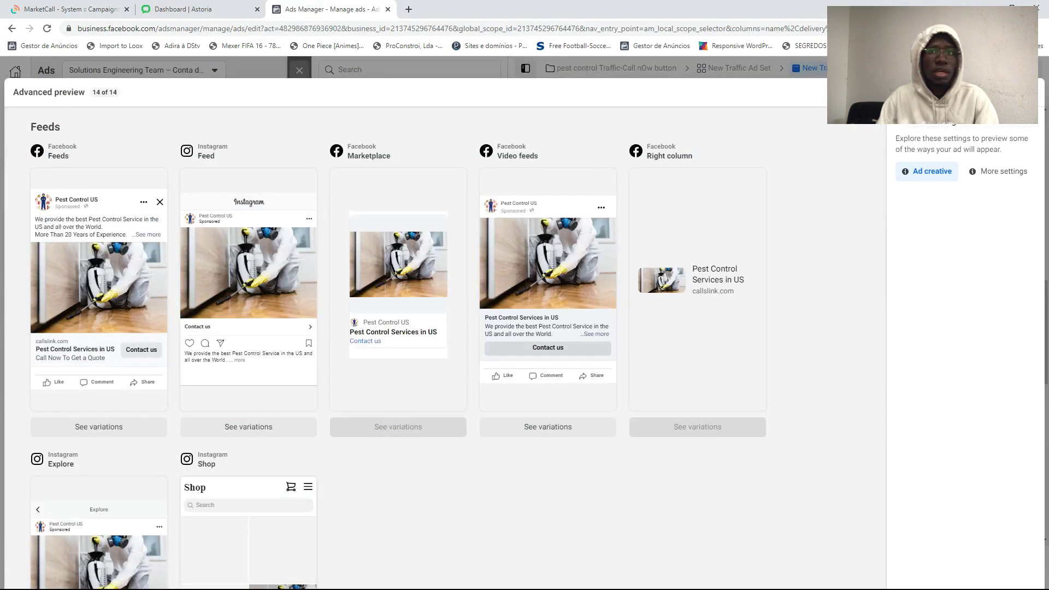
pyautogui.click(1018, 122)
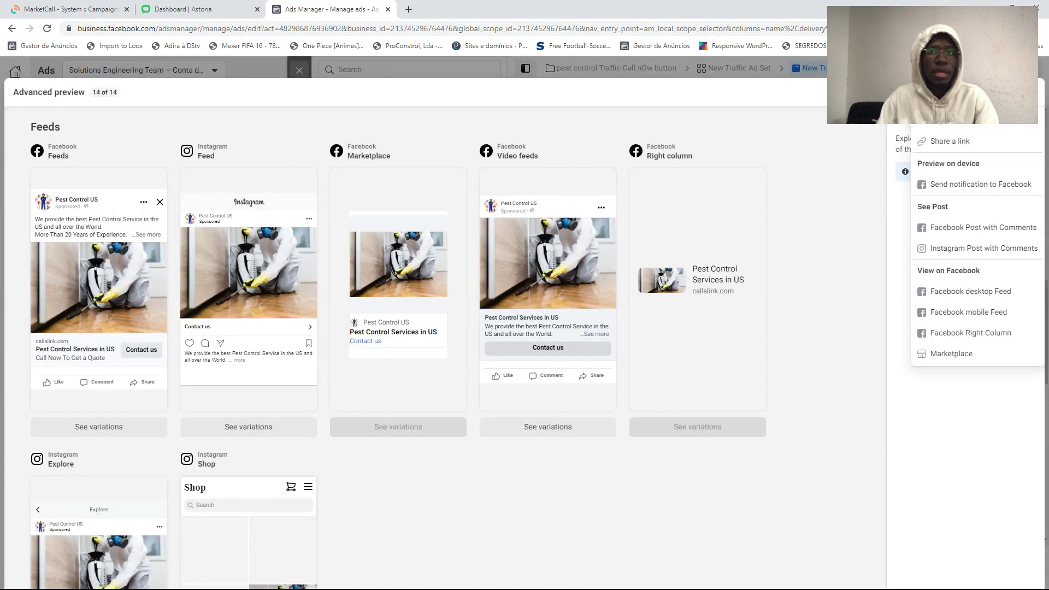
pyautogui.click(947, 142)
pyautogui.click(451, 288)
pyautogui.click(700, 348)
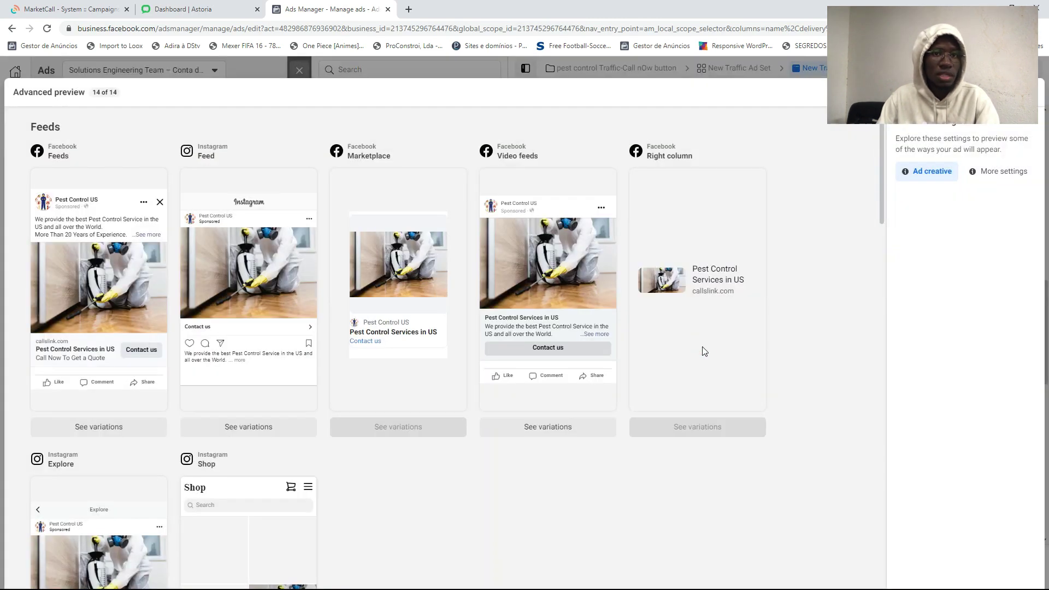
pyautogui.press('Escape')
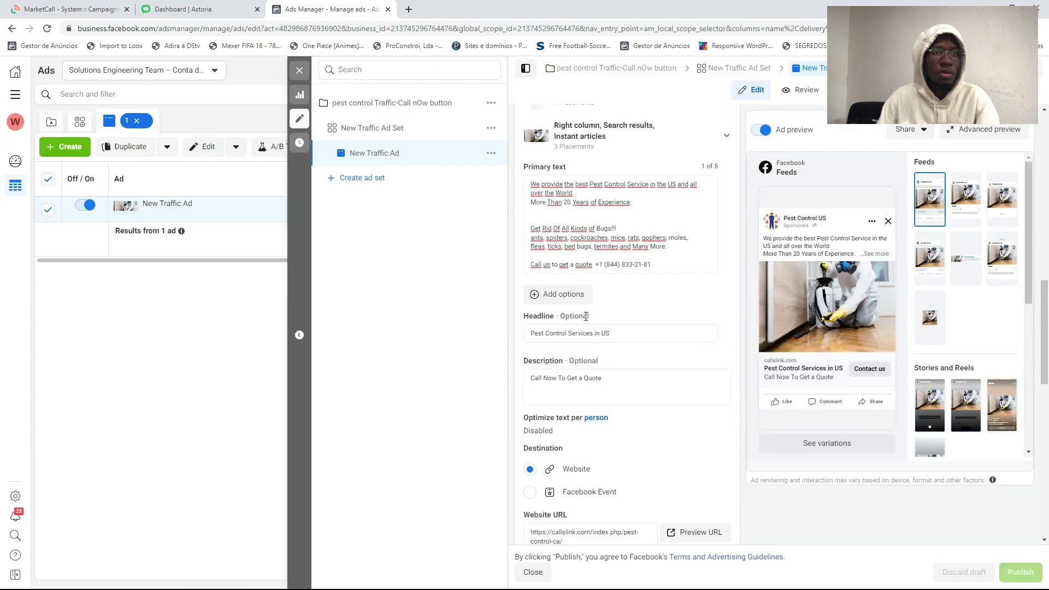
pyautogui.click(93, 7)
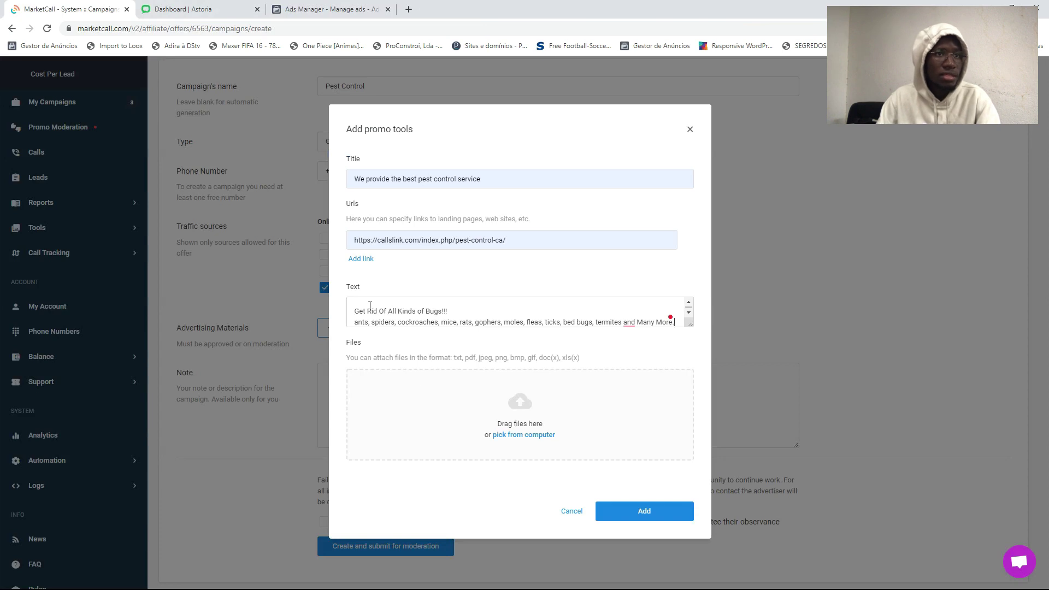
pyautogui.scroll(-1, 408, 308)
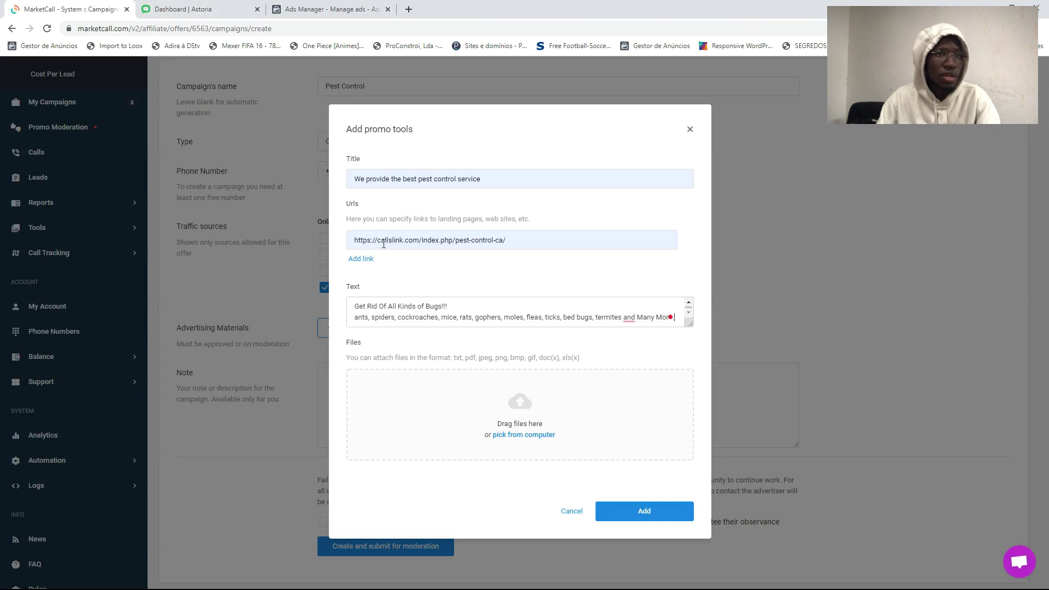
pyautogui.click(365, 259)
pyautogui.click(391, 251)
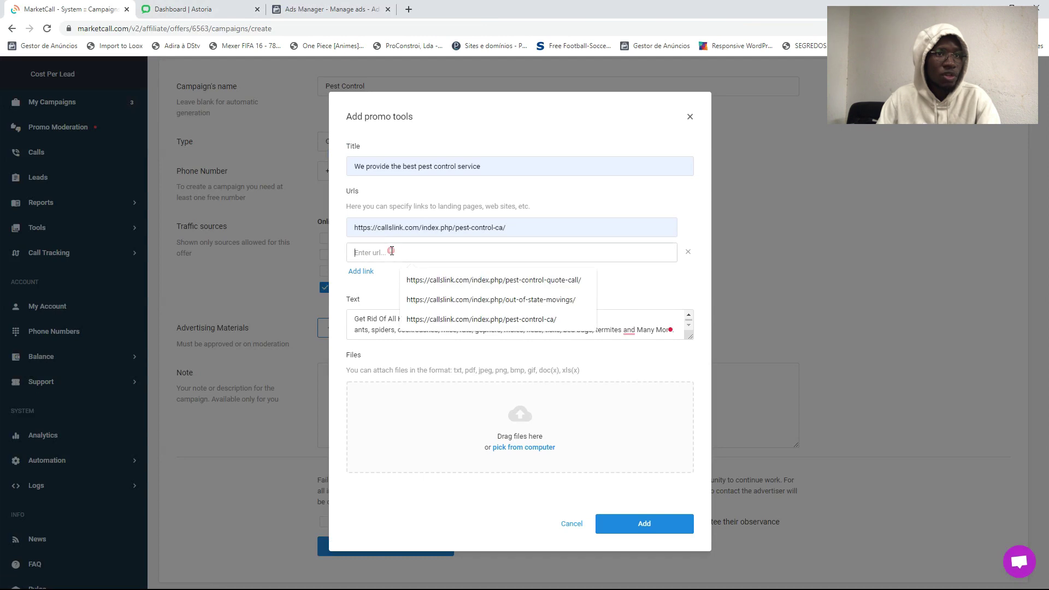
pyautogui.hotkey('ctrl', 'v')
pyautogui.click(425, 274)
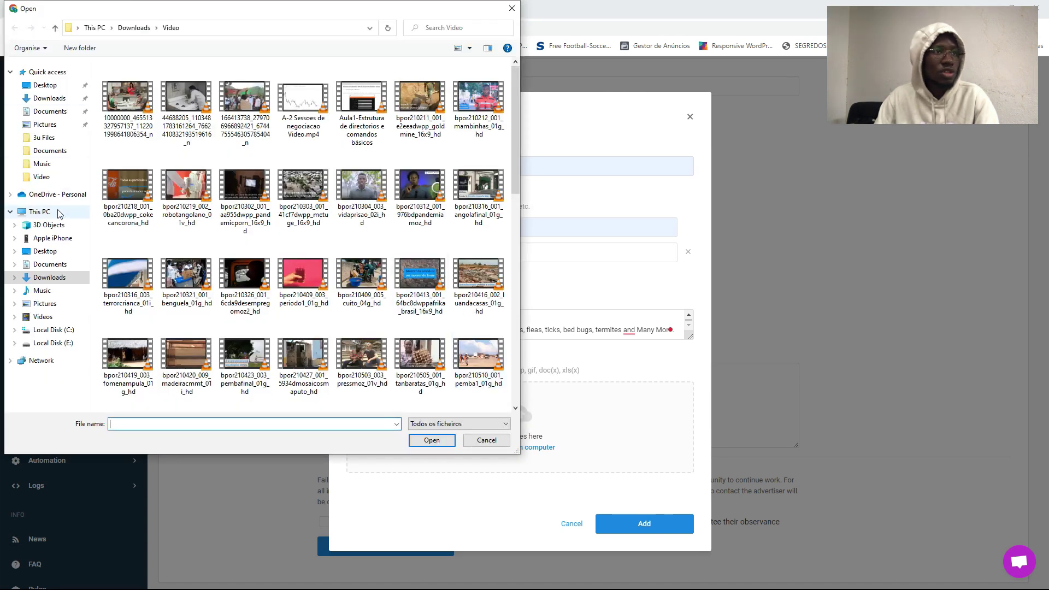
# - Attach the "ad prev" image from the Saved Pictures folder to the promo tools
pyautogui.click(41, 212)
pyautogui.click(50, 113)
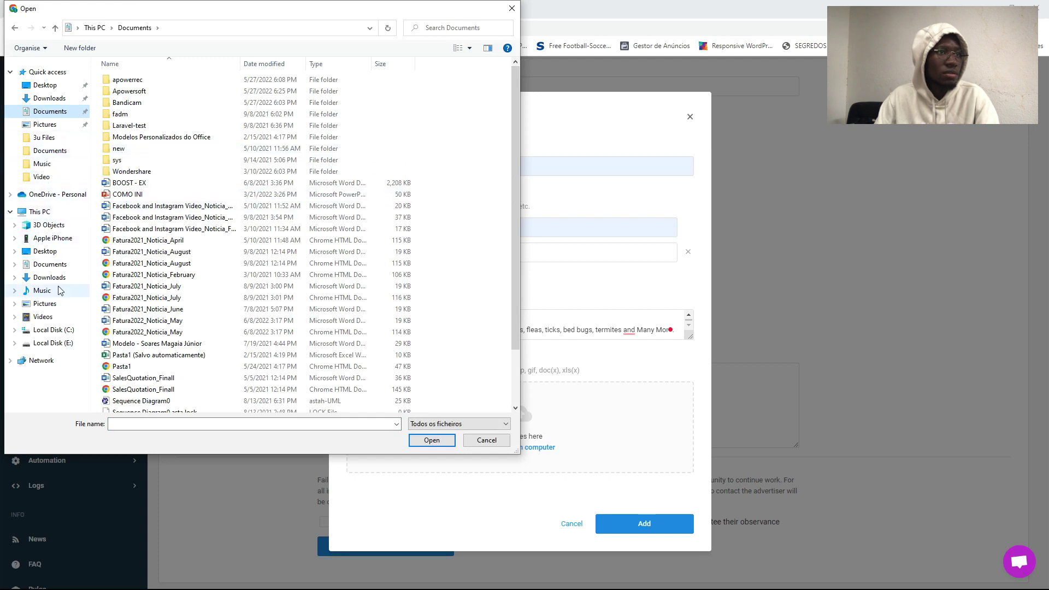
pyautogui.click(52, 304)
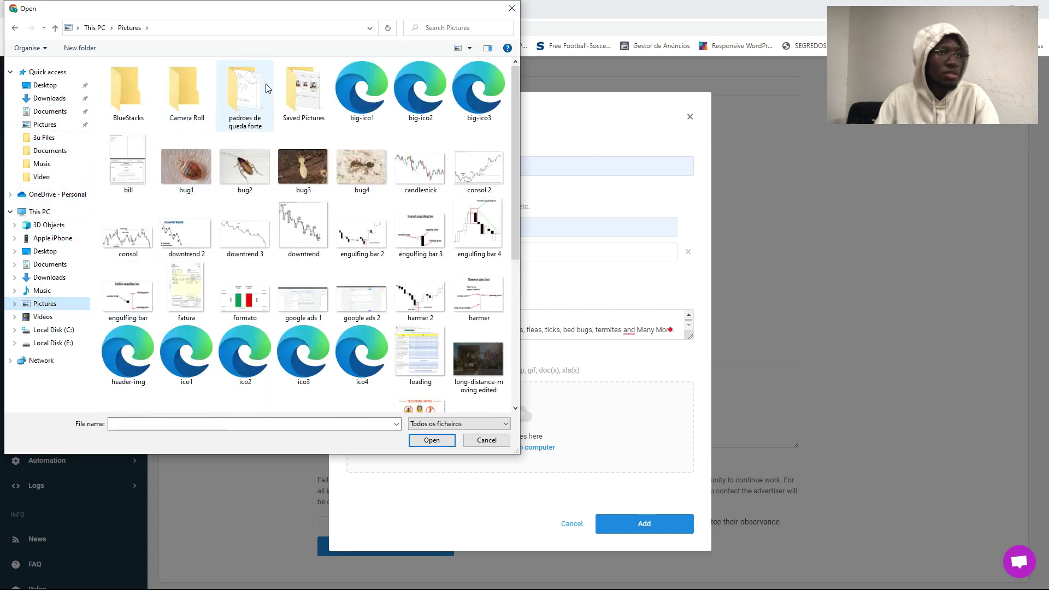
pyautogui.doubleClick(315, 94)
pyautogui.click(112, 99)
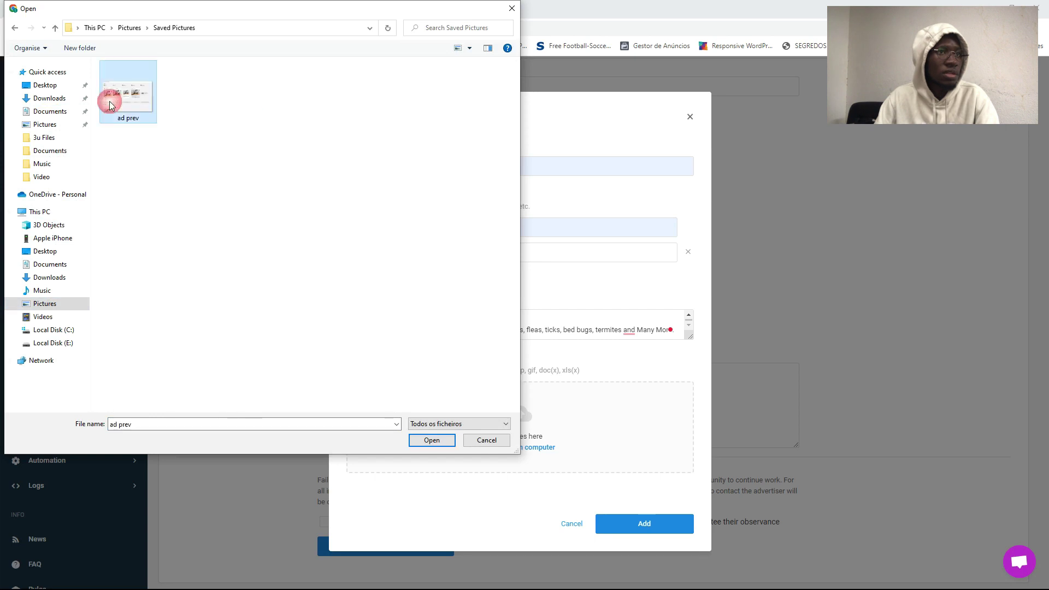
pyautogui.click(431, 441)
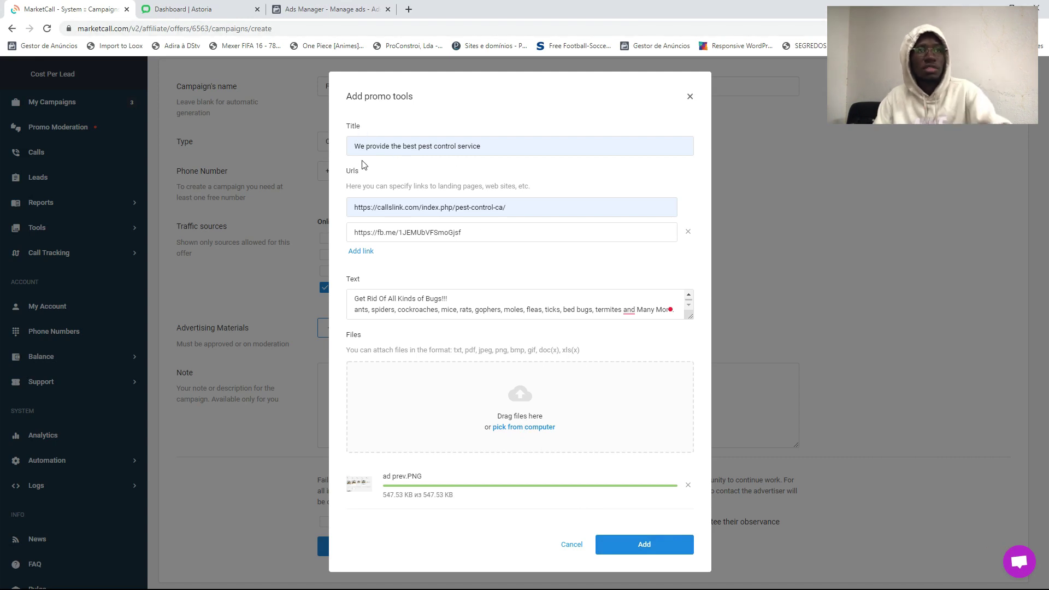
# - Review both URLs and the ad text, and add the promo tools to the campaign's advertising materials
pyautogui.click(518, 204)
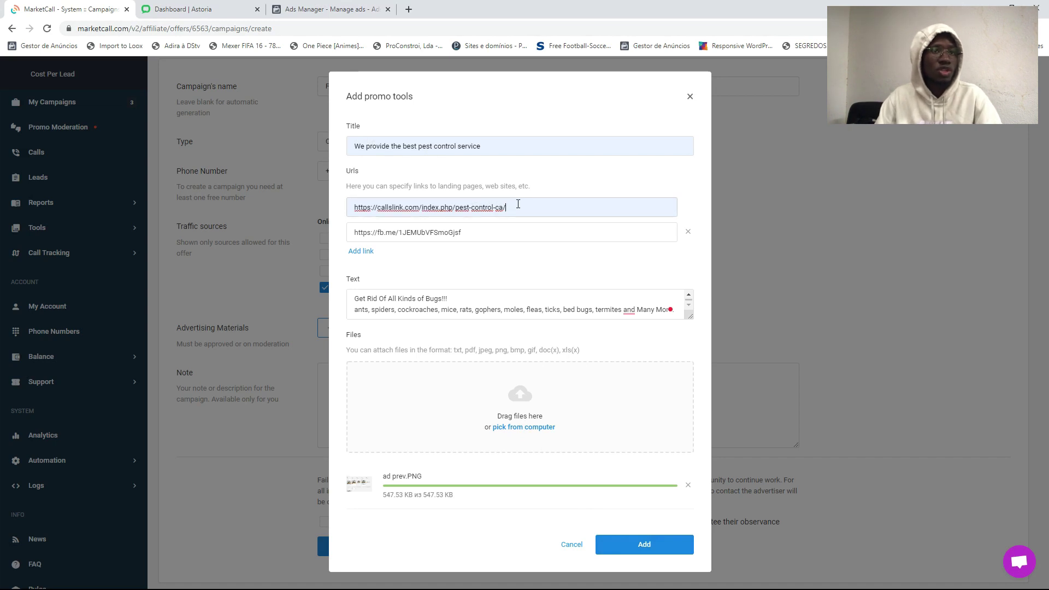
pyautogui.click(492, 230)
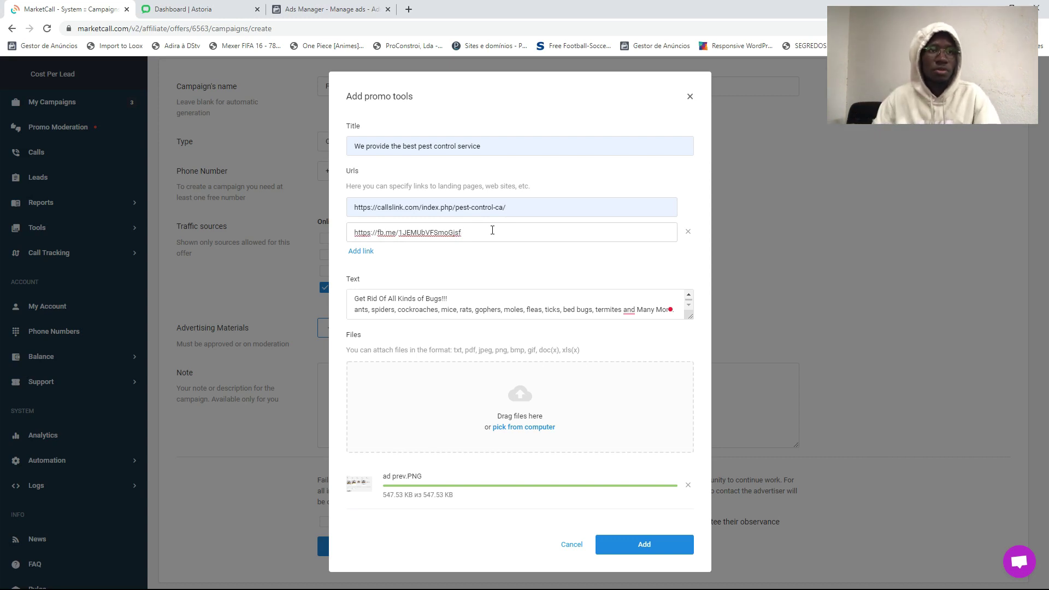
pyautogui.click(481, 300)
pyautogui.scroll(-1, 488, 302)
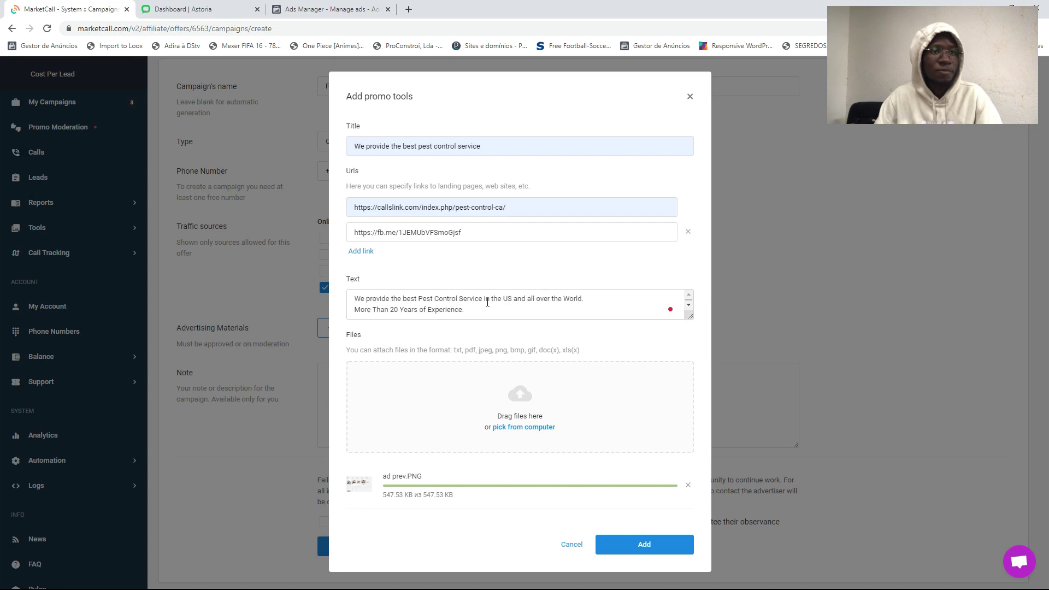
pyautogui.scroll(1, 488, 303)
pyautogui.scroll(-1, 488, 303)
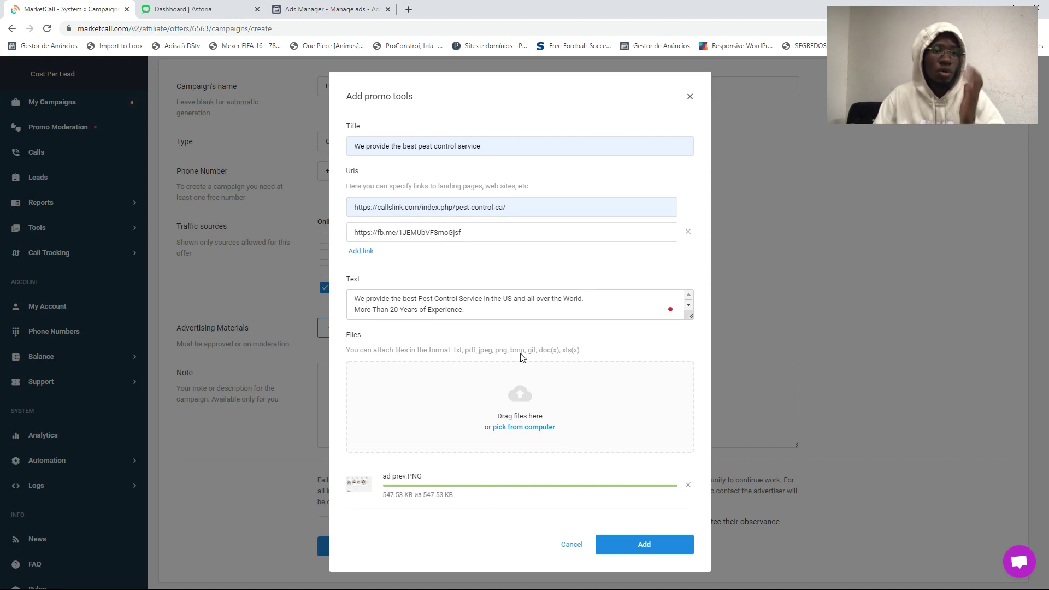
pyautogui.click(640, 545)
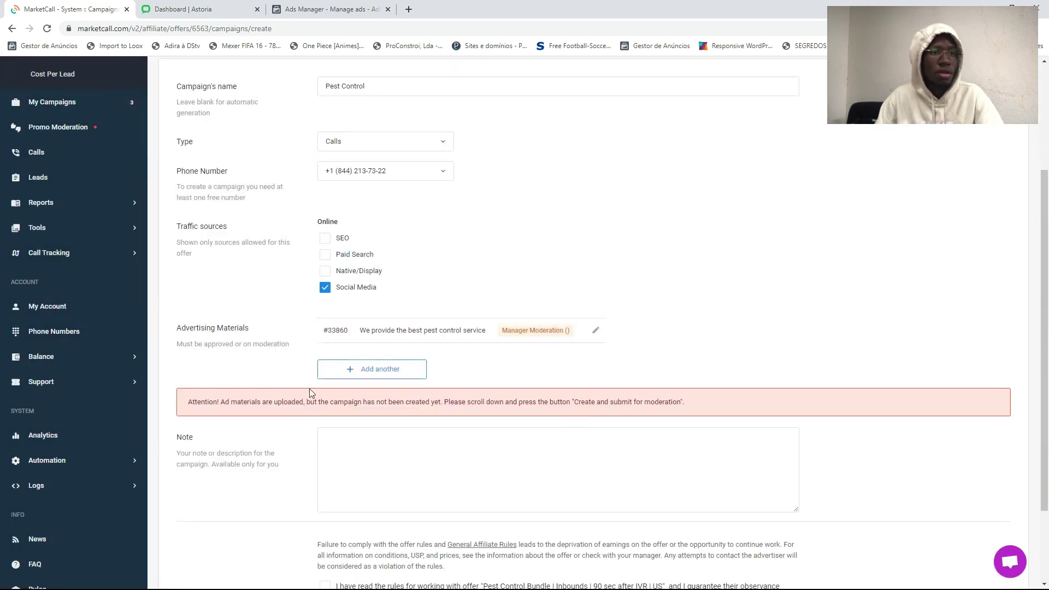
# - Accept the rules of the Pest Control Bundle offer, leaving the note empty, and submit the campaign for moderation
pyautogui.scroll(-2, 386, 393)
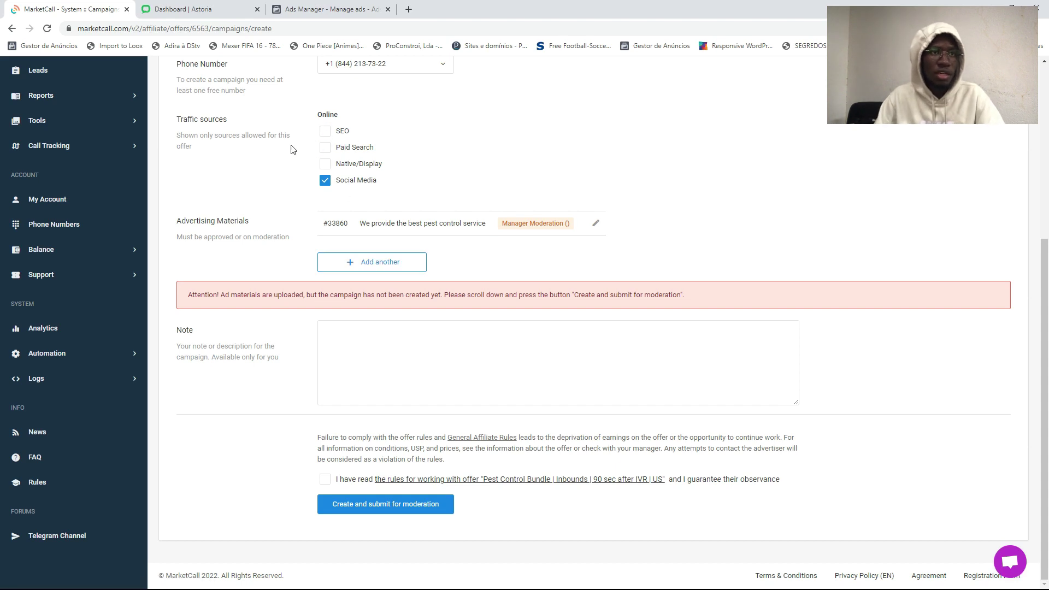
pyautogui.click(344, 343)
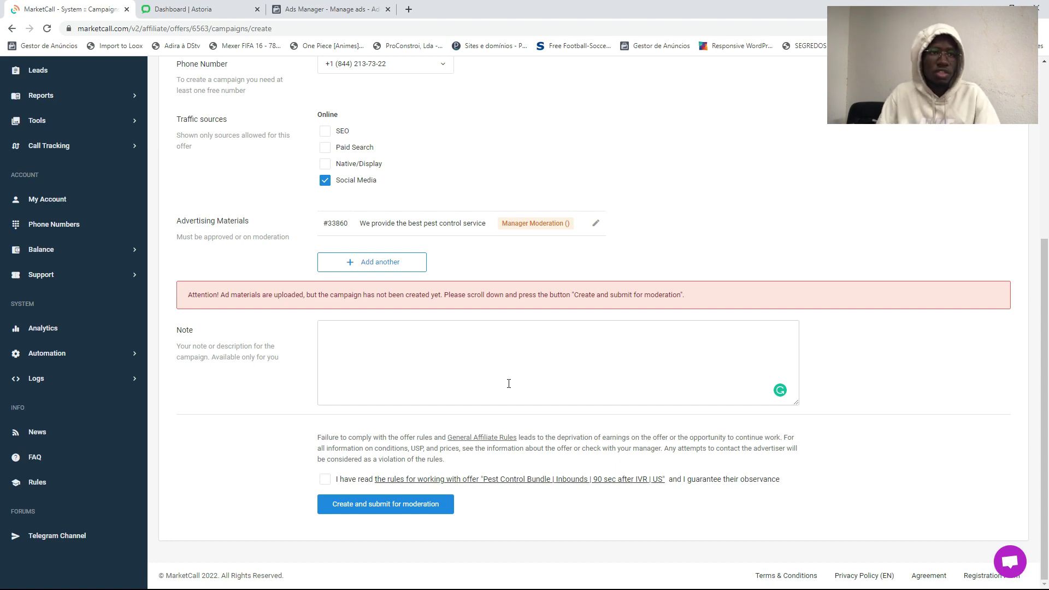
pyautogui.click(455, 398)
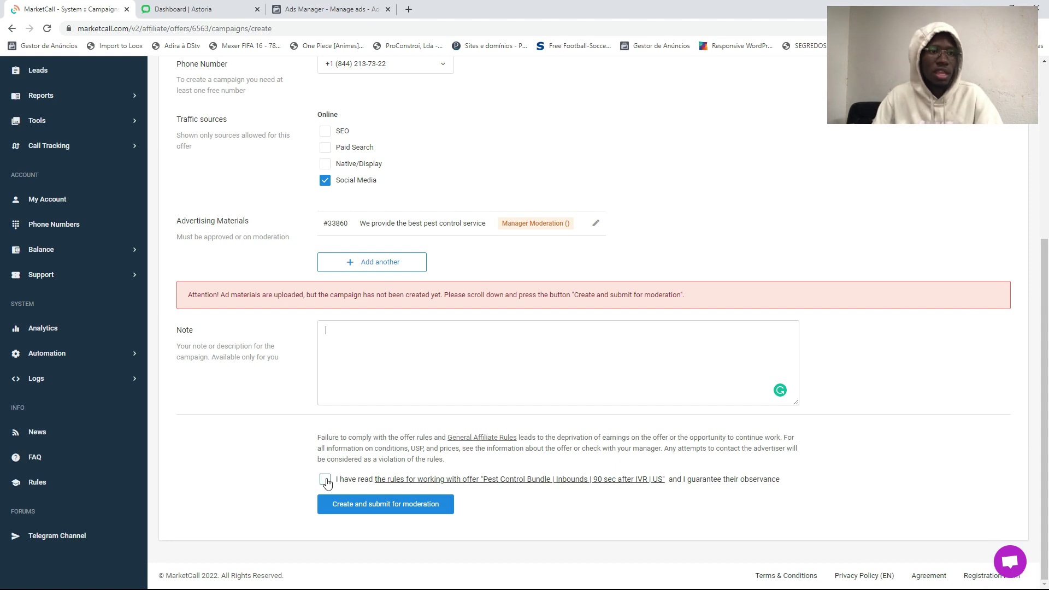
pyautogui.click(325, 481)
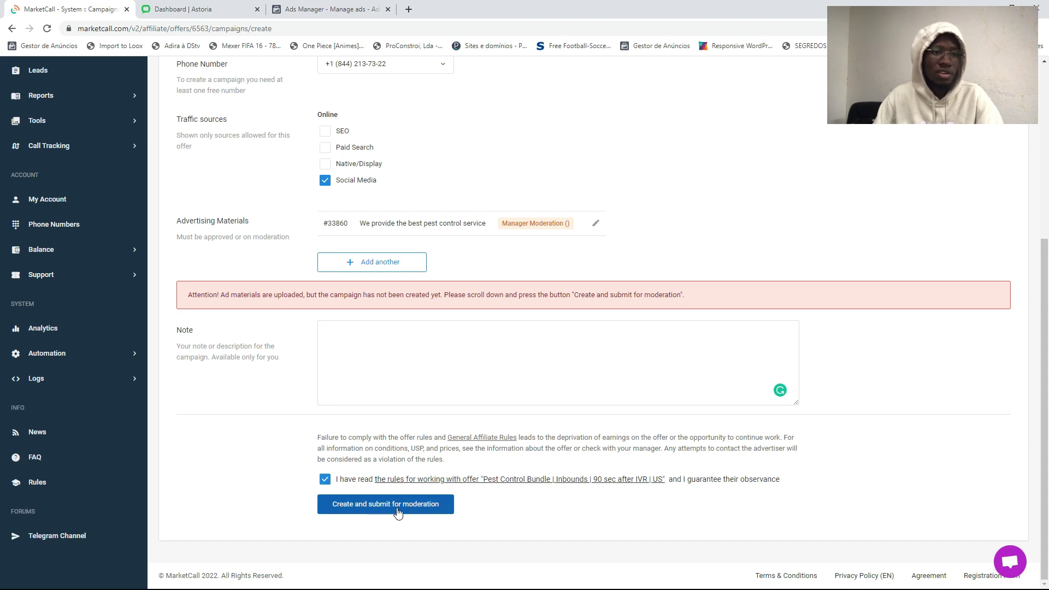
pyautogui.click(444, 509)
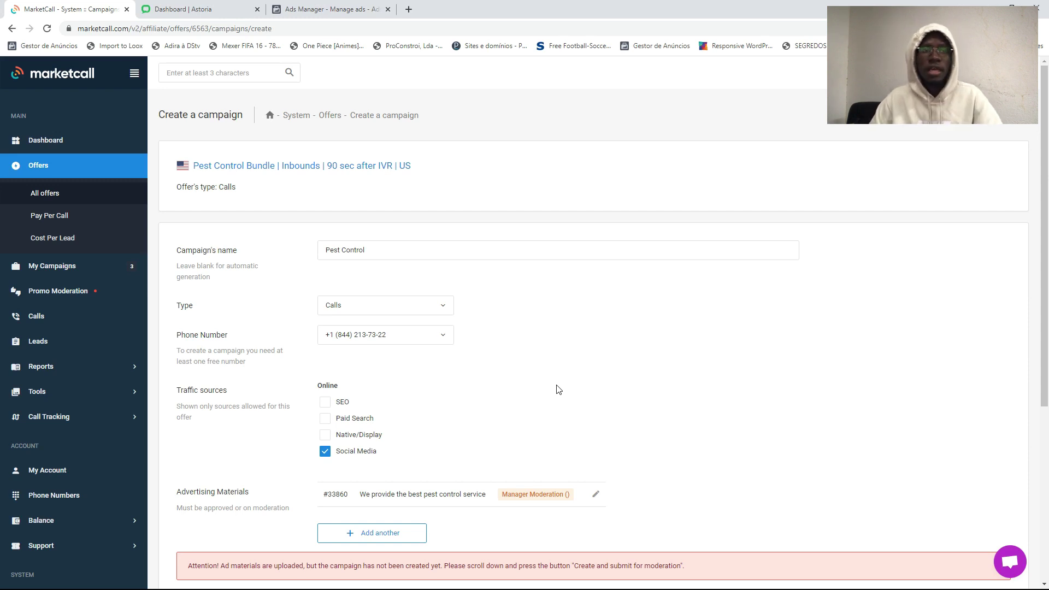
pyautogui.scroll(-5, 559, 389)
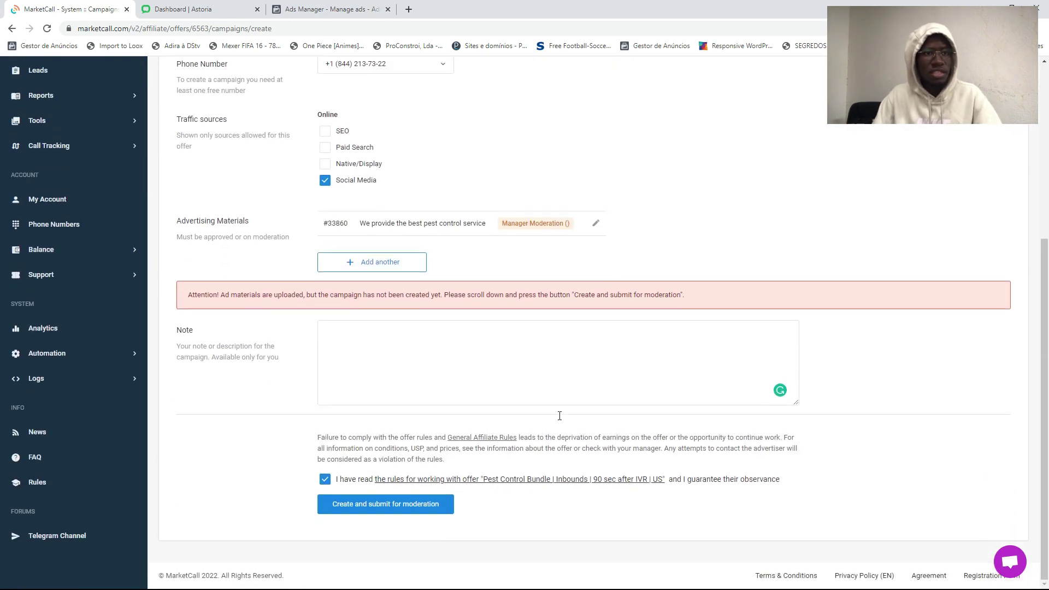